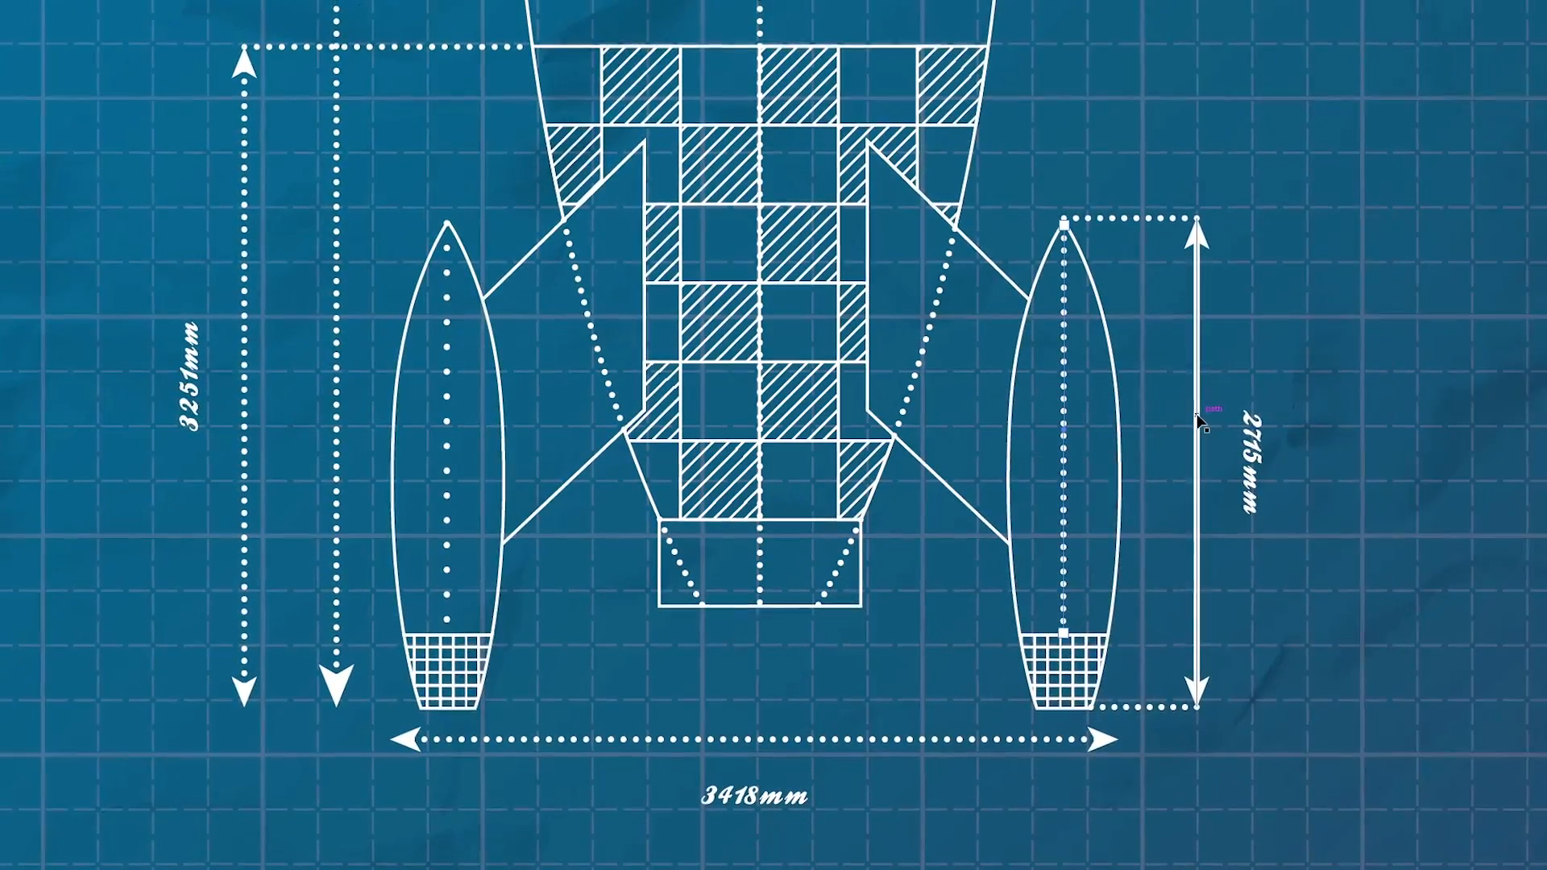
- Turn the vertical 2715mm dimension line on the blueprint into a dotted line with a 0 pt dash
click(1198, 416)
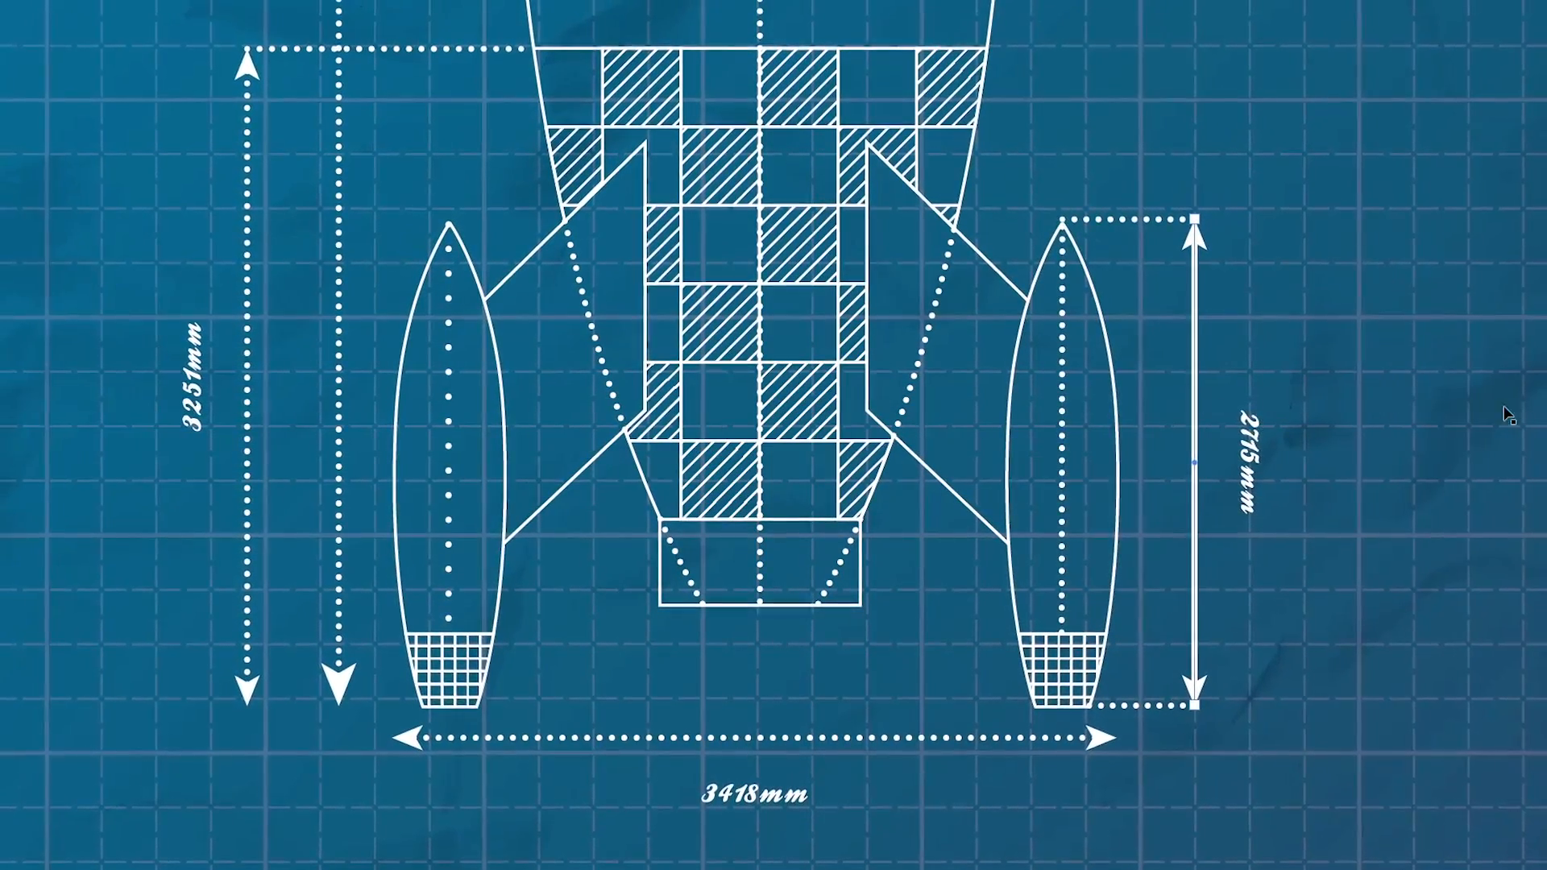
mouse_move(1545, 409)
click(1386, 397)
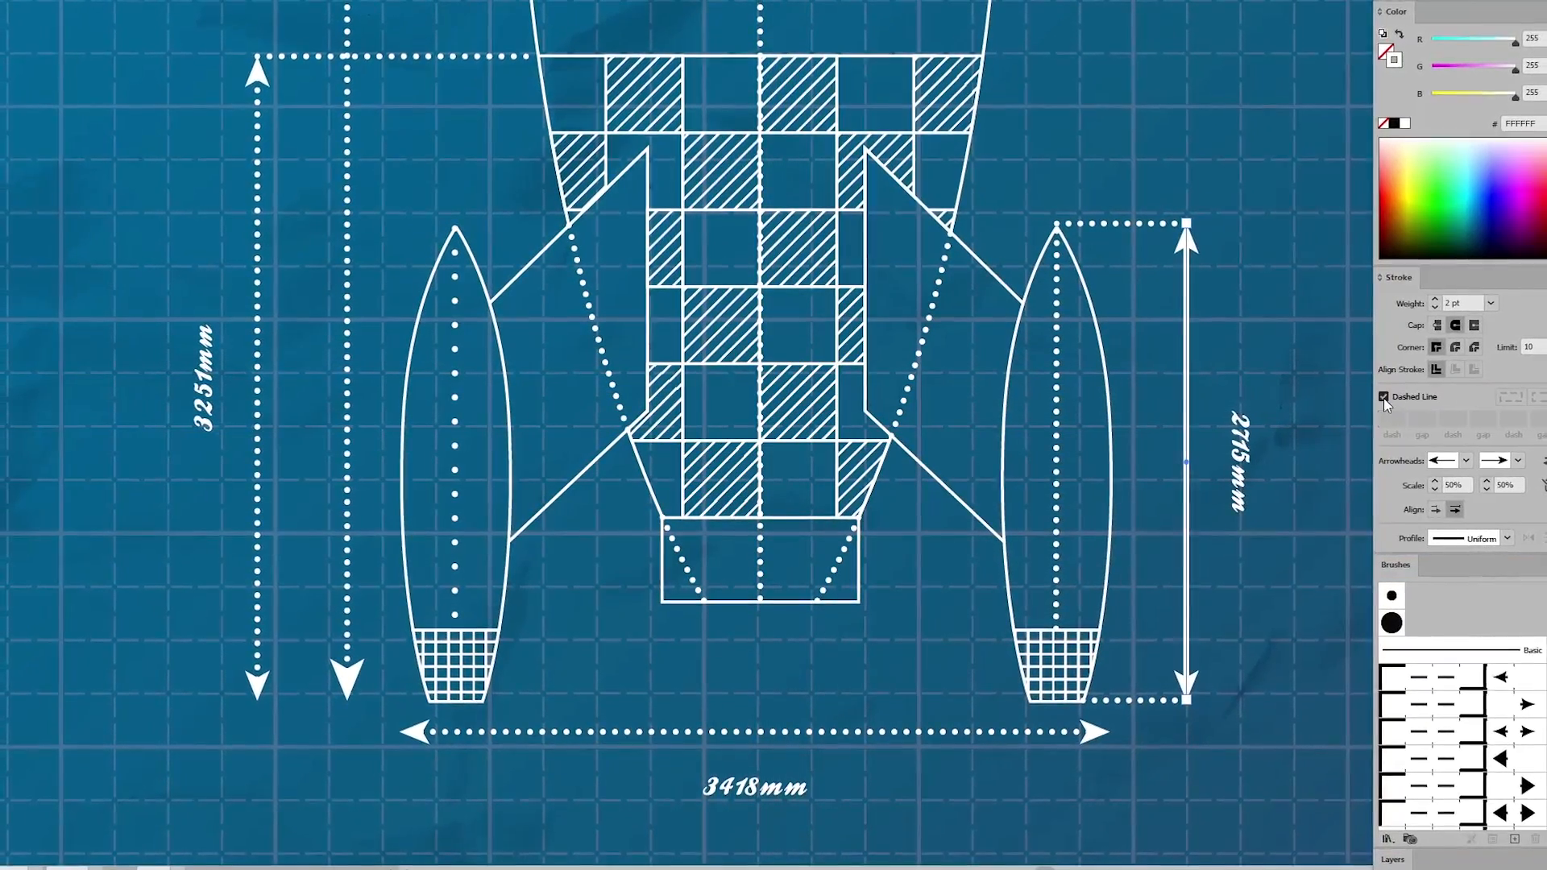
click(1400, 419)
text(0)
key(Tab)
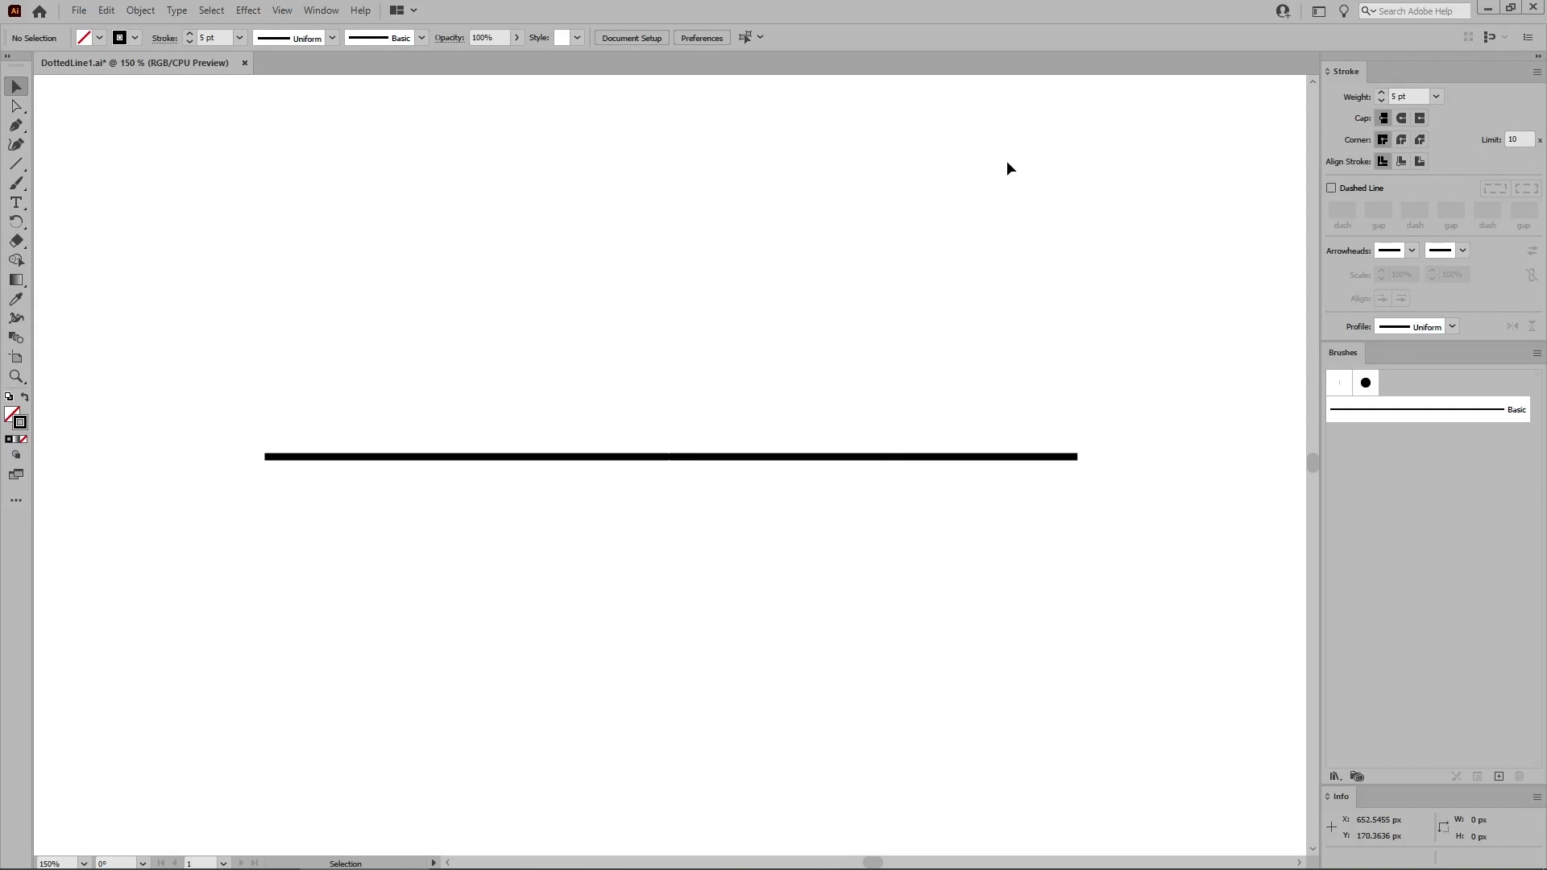
- Check whether the Stroke panel is enabled in the workspace
click(332, 13)
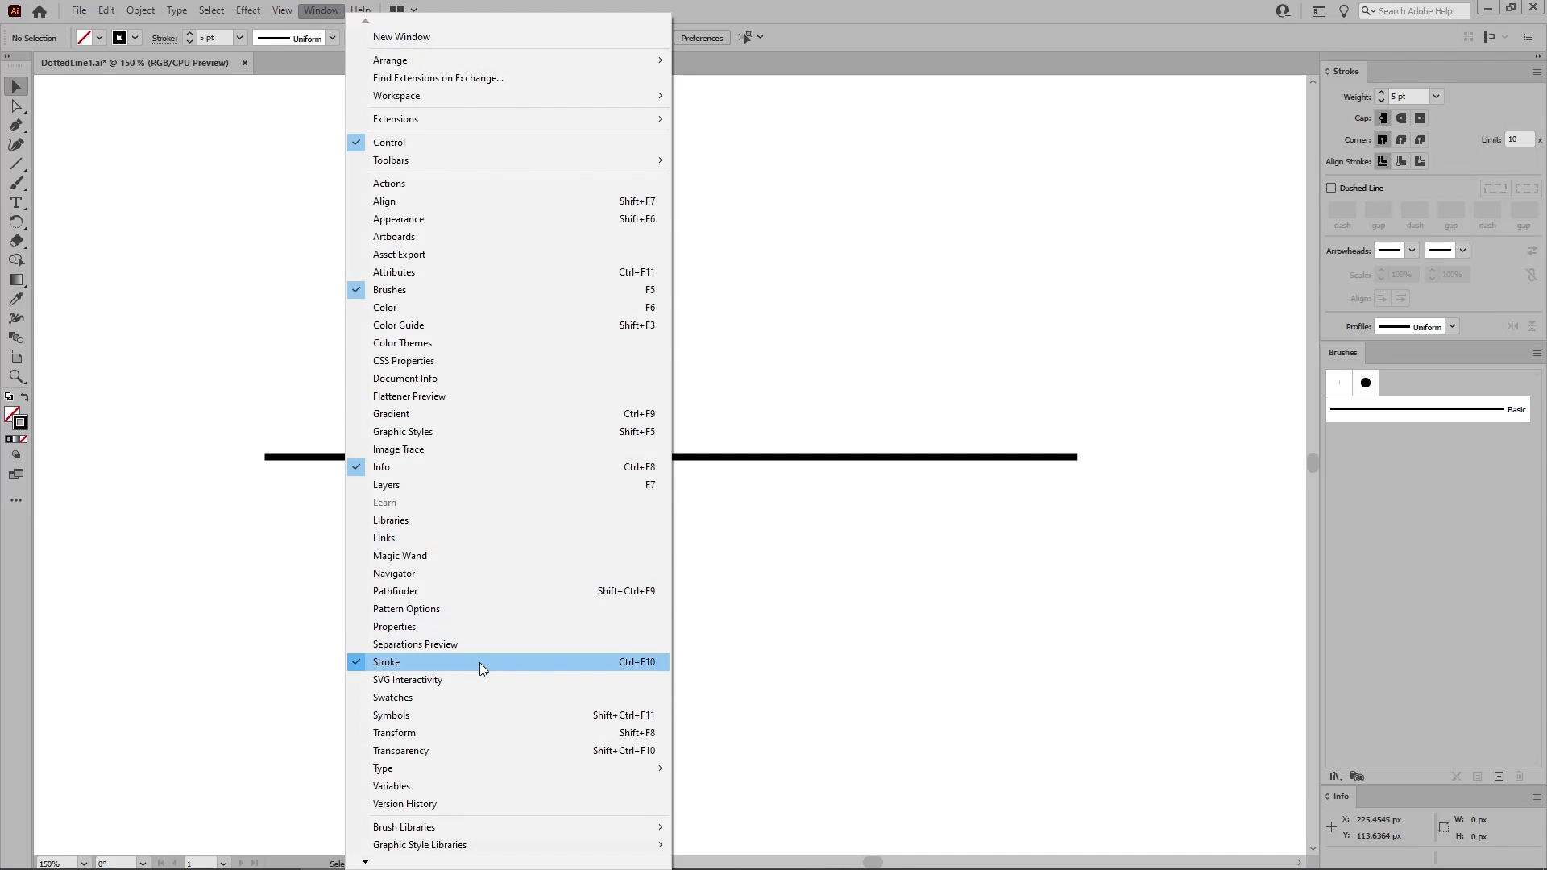
click(280, 507)
drag(614, 510, 684, 423)
click(670, 425)
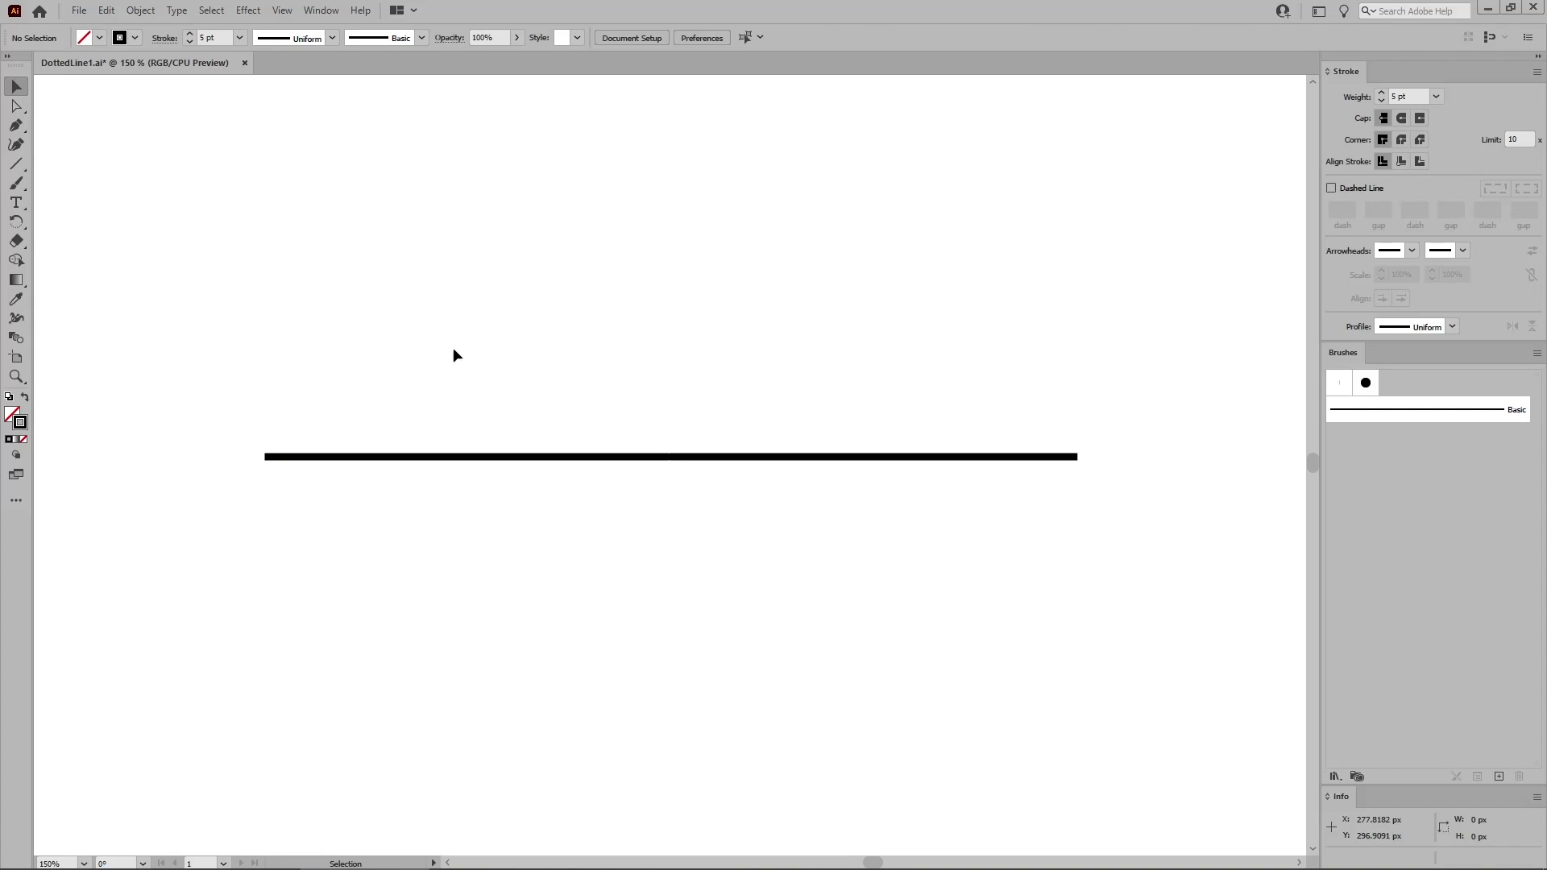
- Draw a horizontal line 550 px long just above the existing line with the Line Segment tool
click(18, 124)
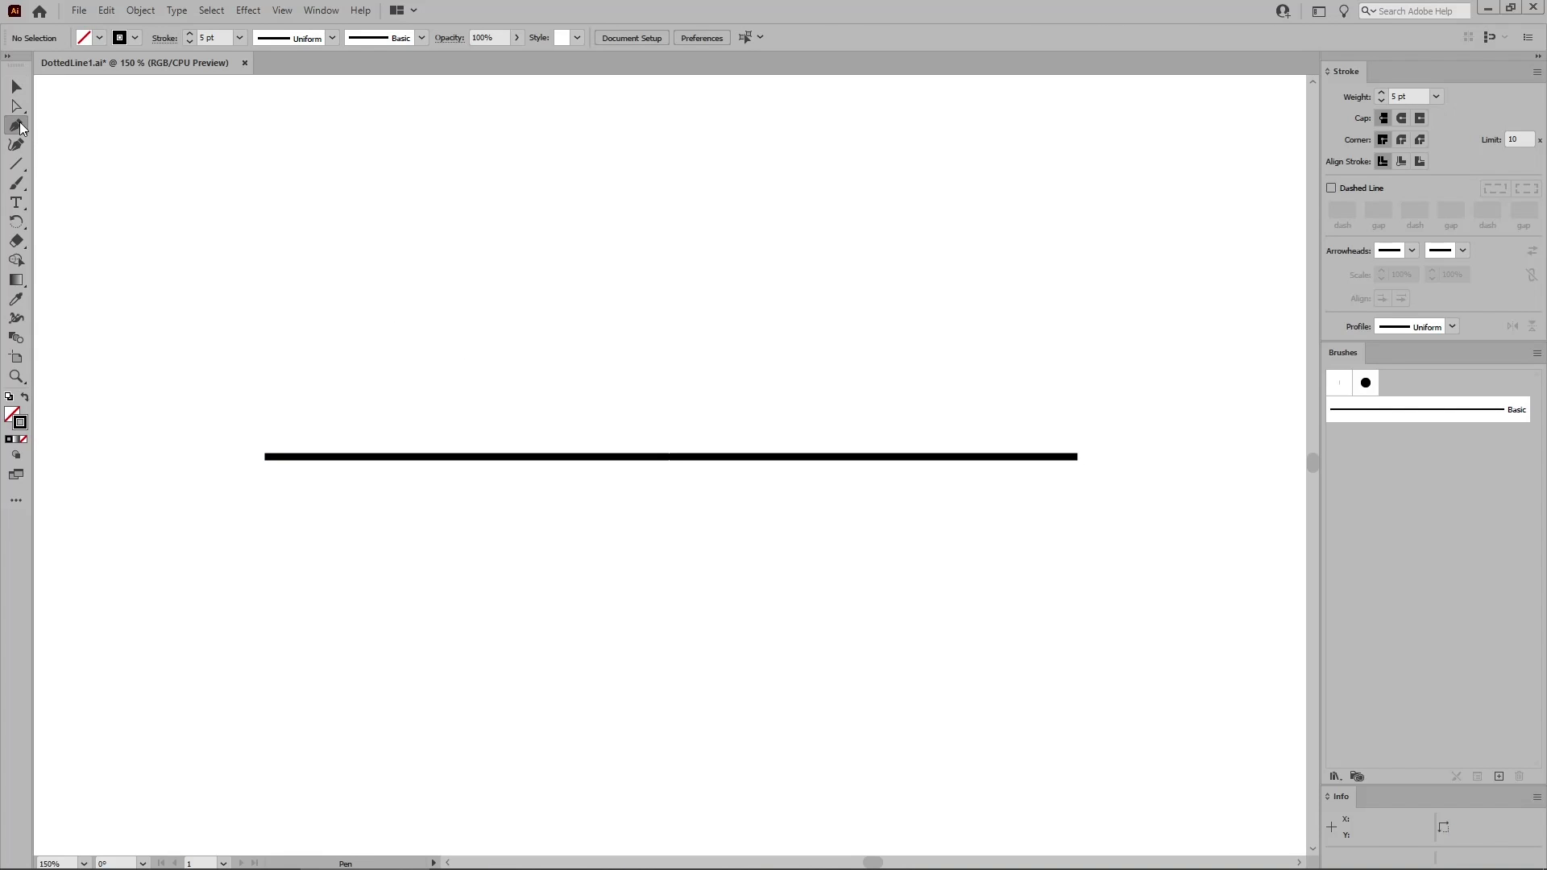
click(16, 164)
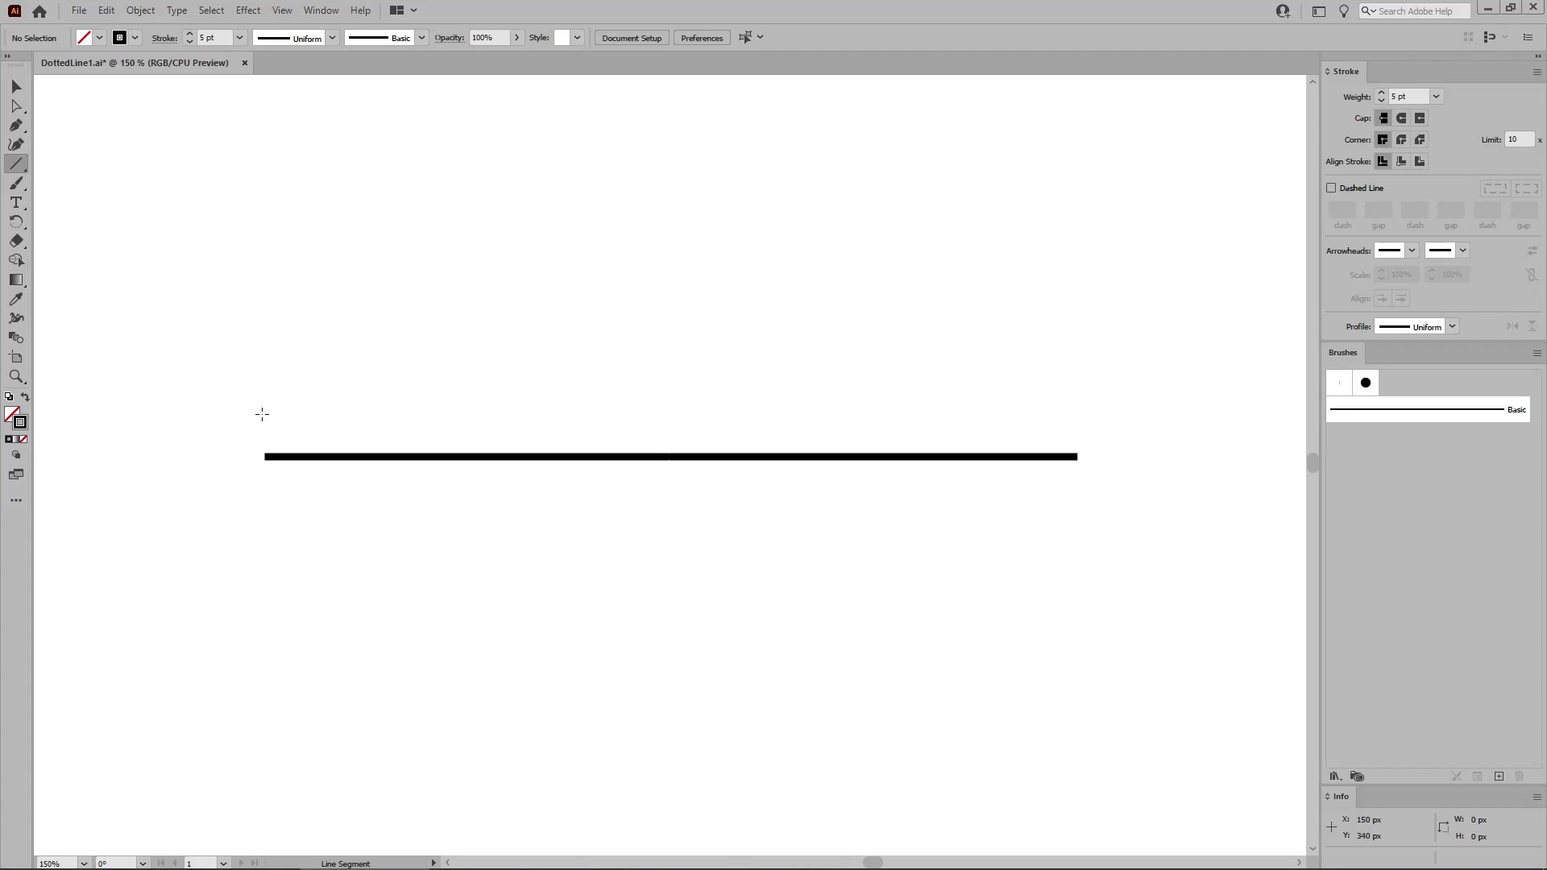
drag(266, 412, 1077, 413)
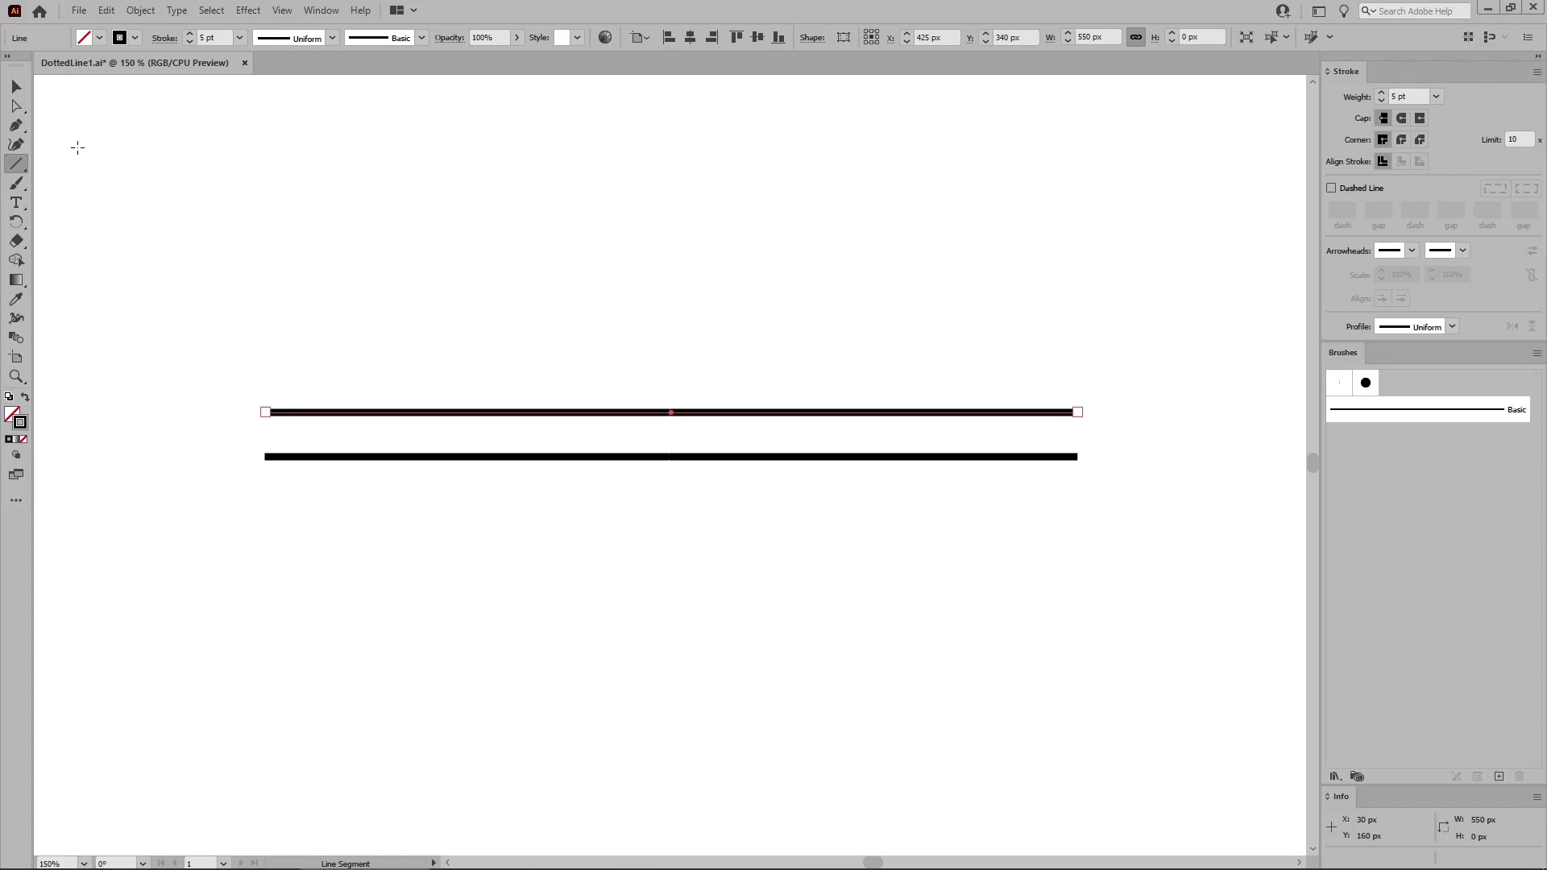
- Draw another horizontal line of the same 550 px length above the other two with the Pen tool
click(15, 125)
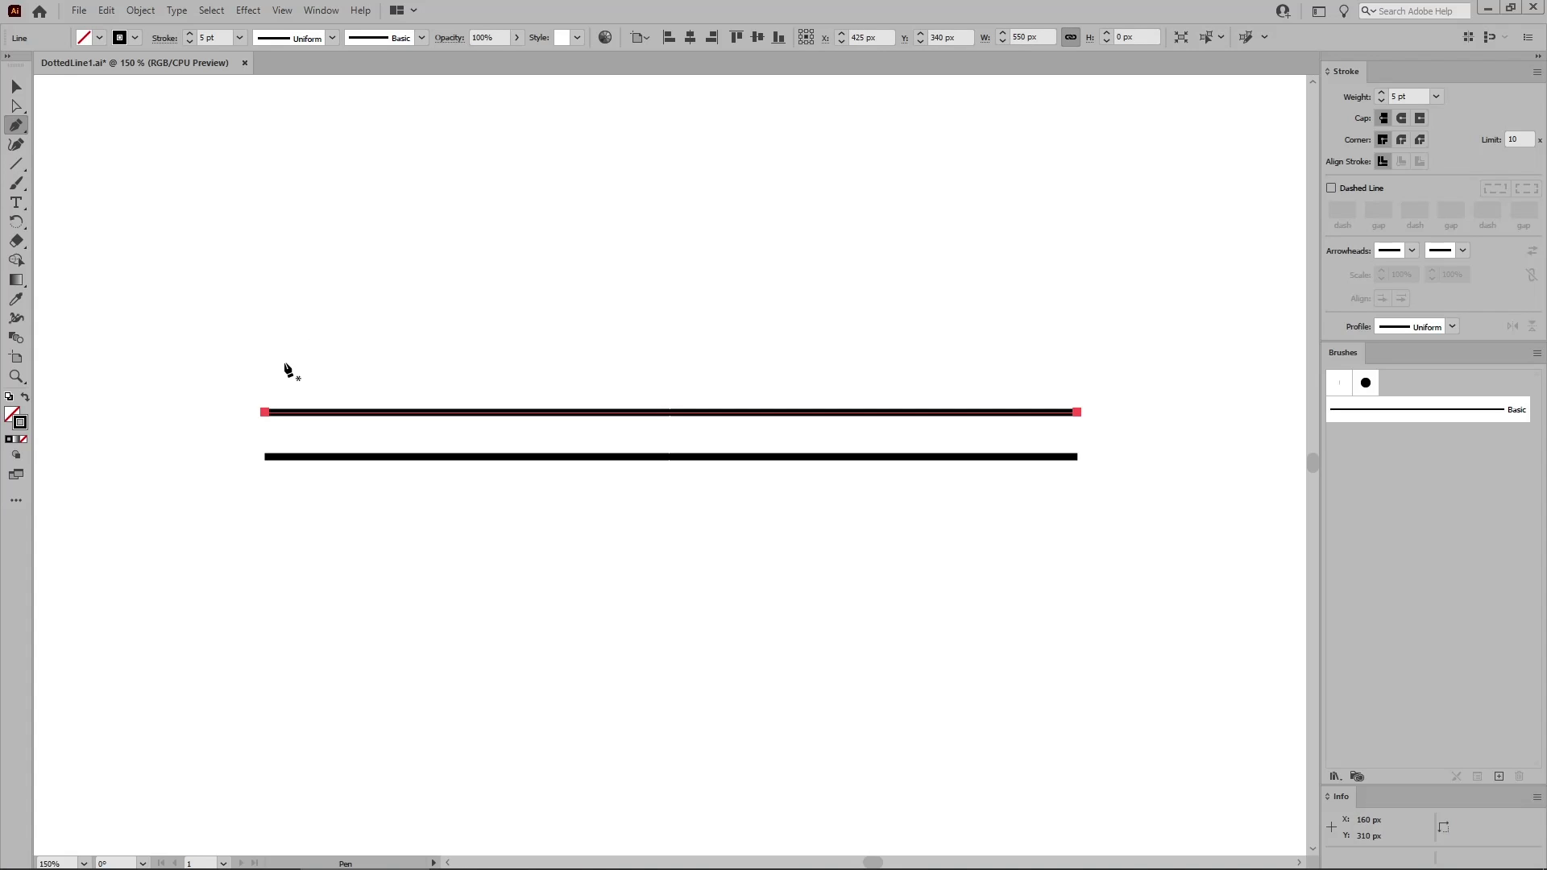
click(265, 369)
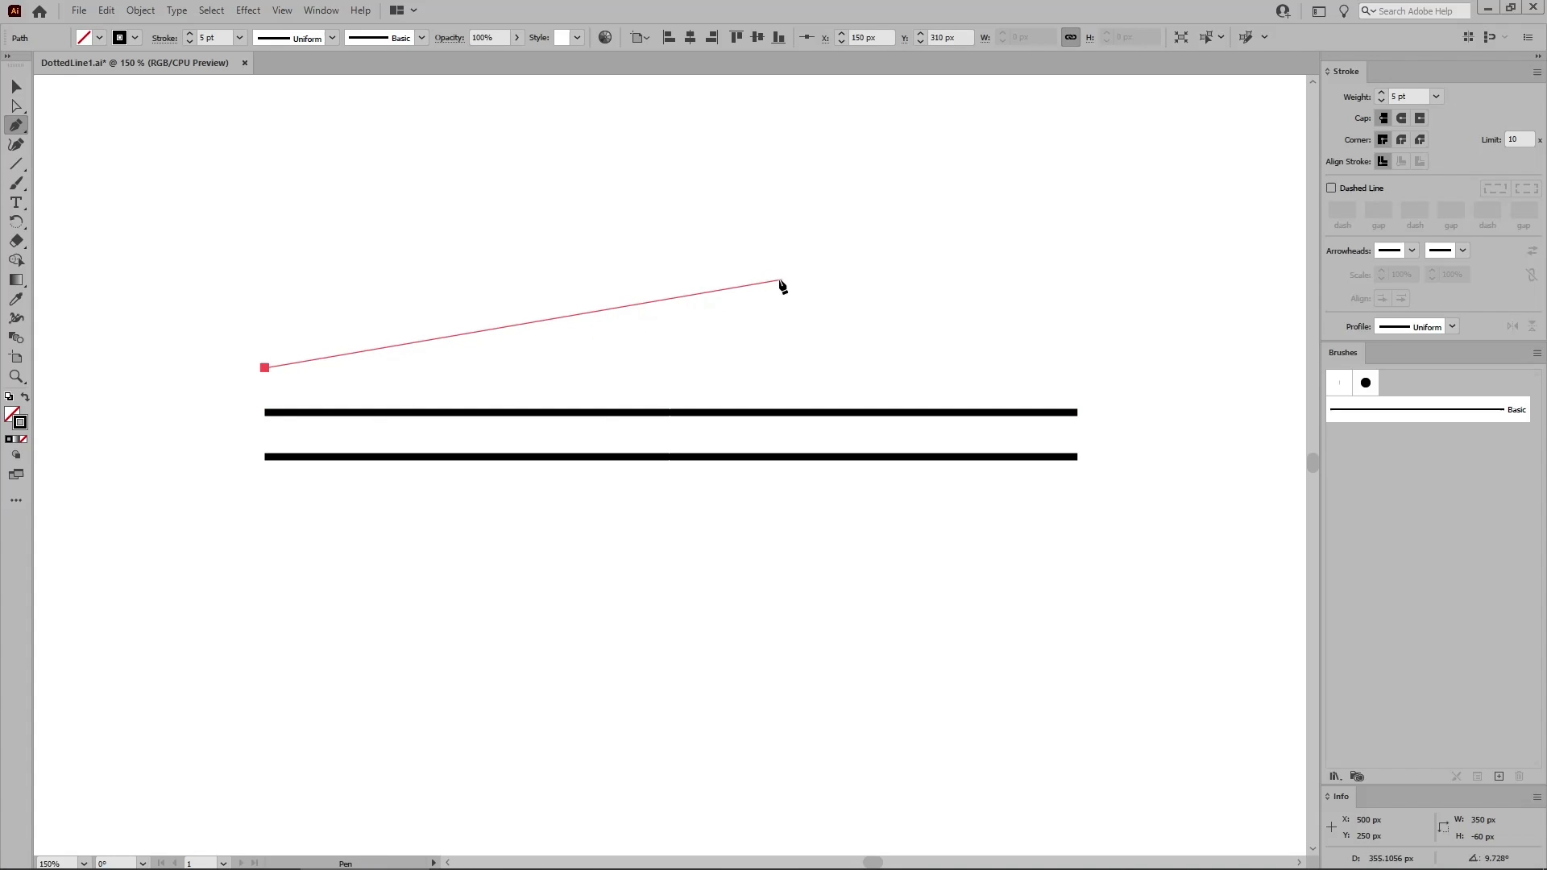
click(1077, 370)
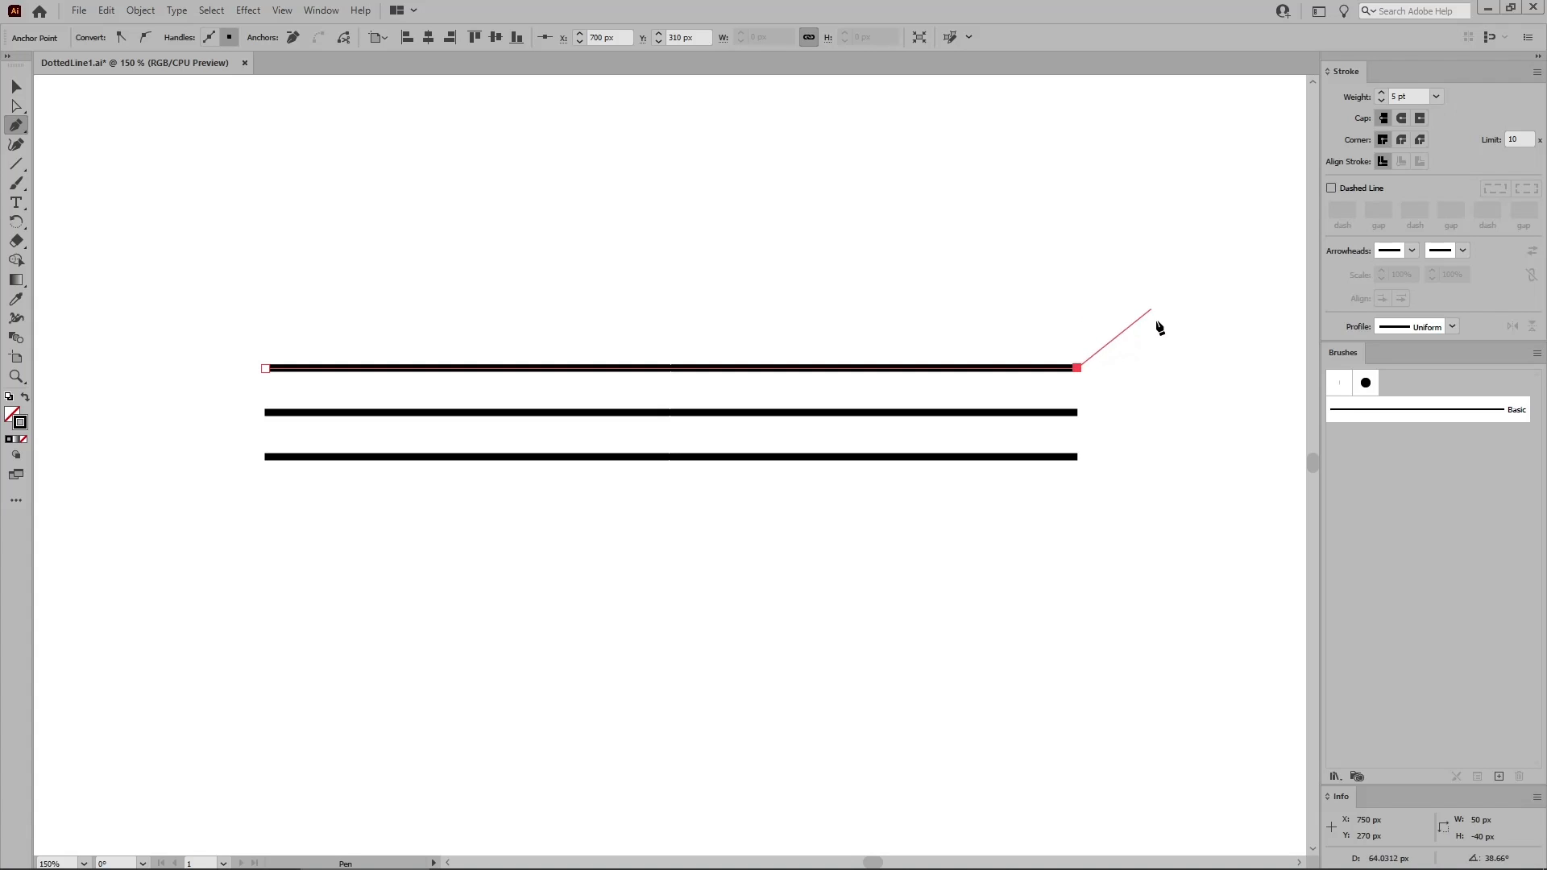
key(Escape)
- Delete the two extra lines above the original one
click(20, 87)
drag(758, 326, 699, 427)
key(Delete)
- Select the remaining line, and hide and redisplay the full Stroke options
click(698, 458)
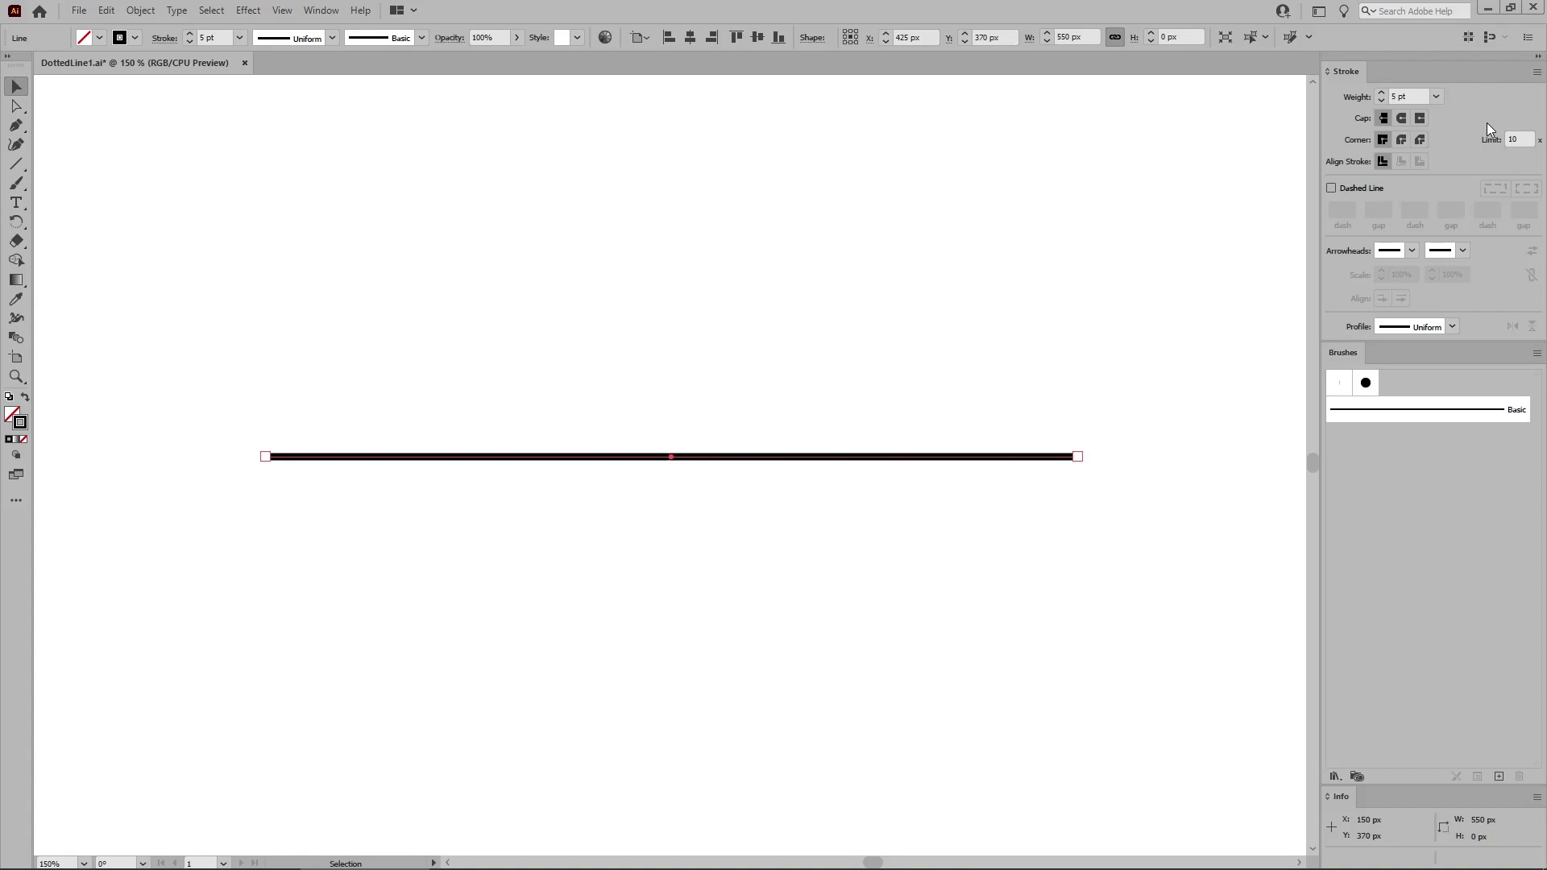
click(1537, 71)
click(1502, 80)
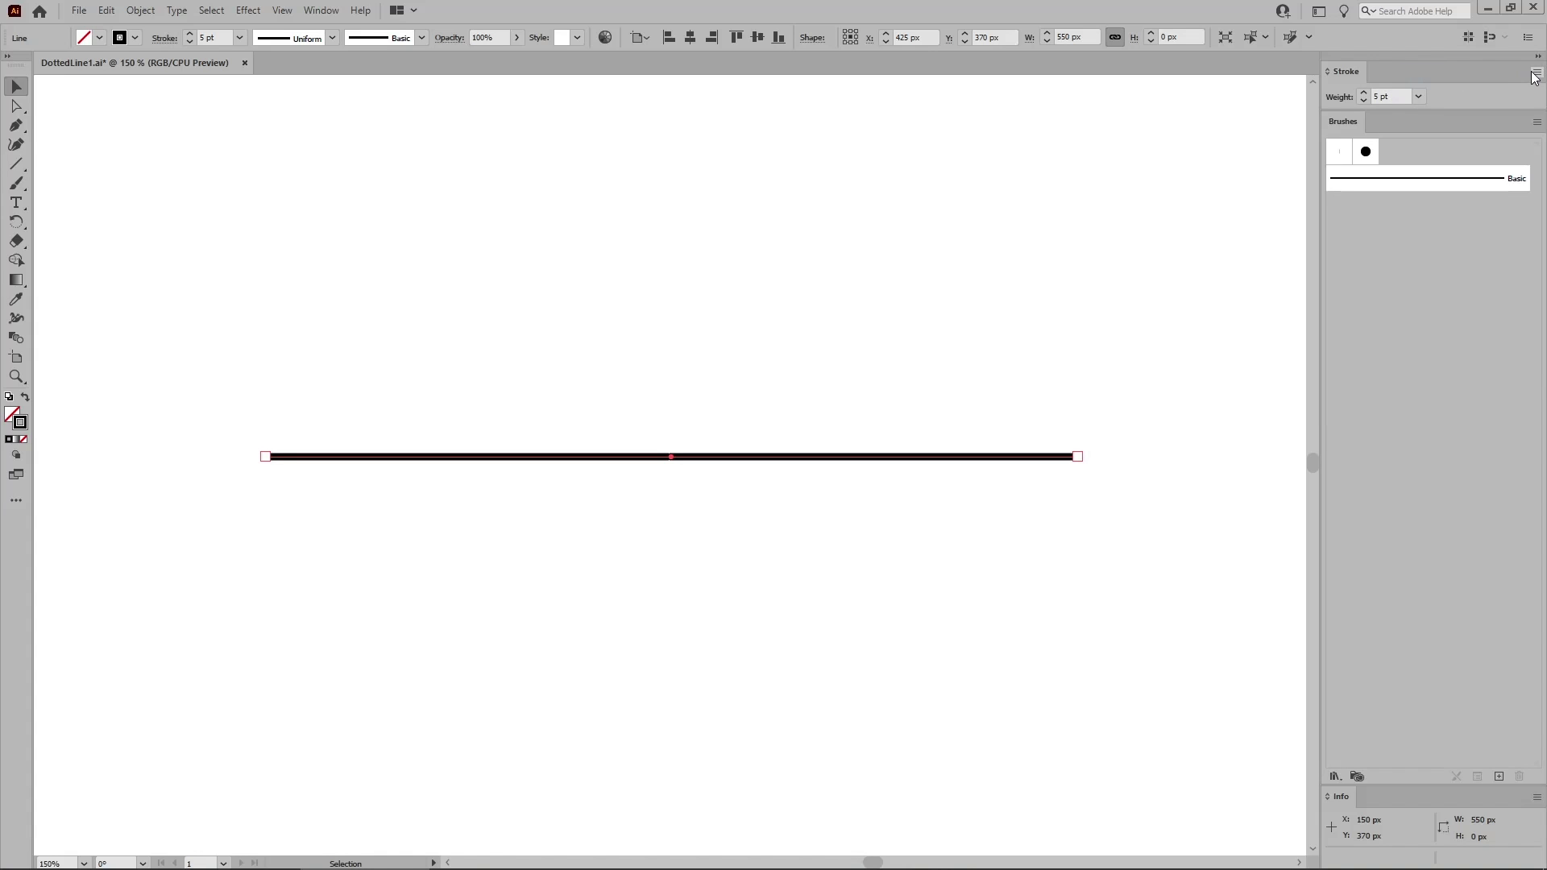
click(1537, 74)
click(1493, 79)
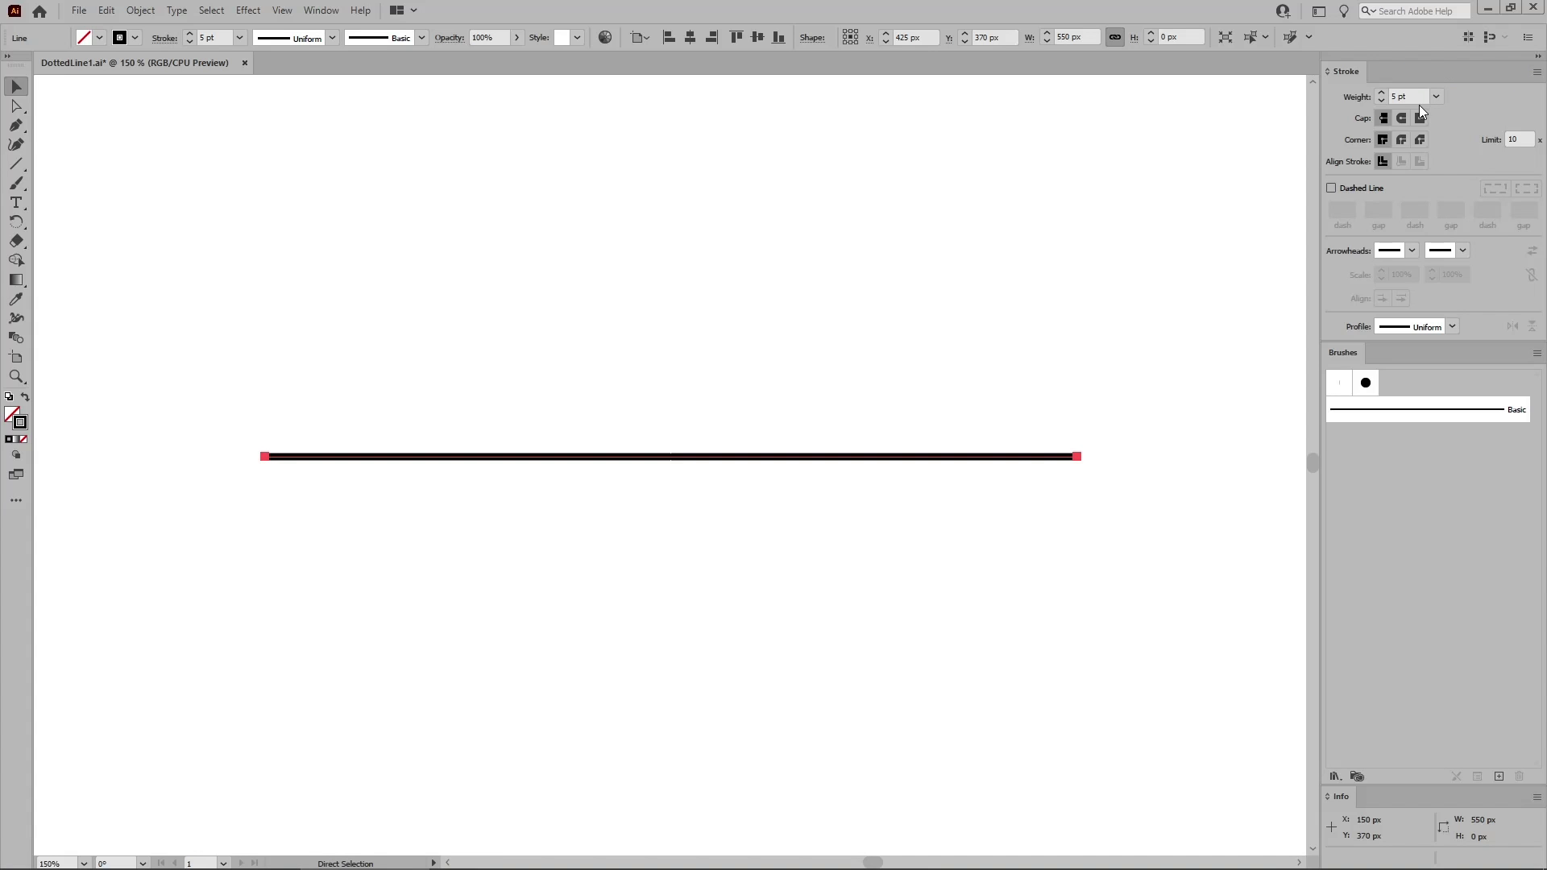
- Set the line's stroke weight to 20 pt and give it round caps
click(1381, 95)
text(20)
key(Return)
click(1402, 118)
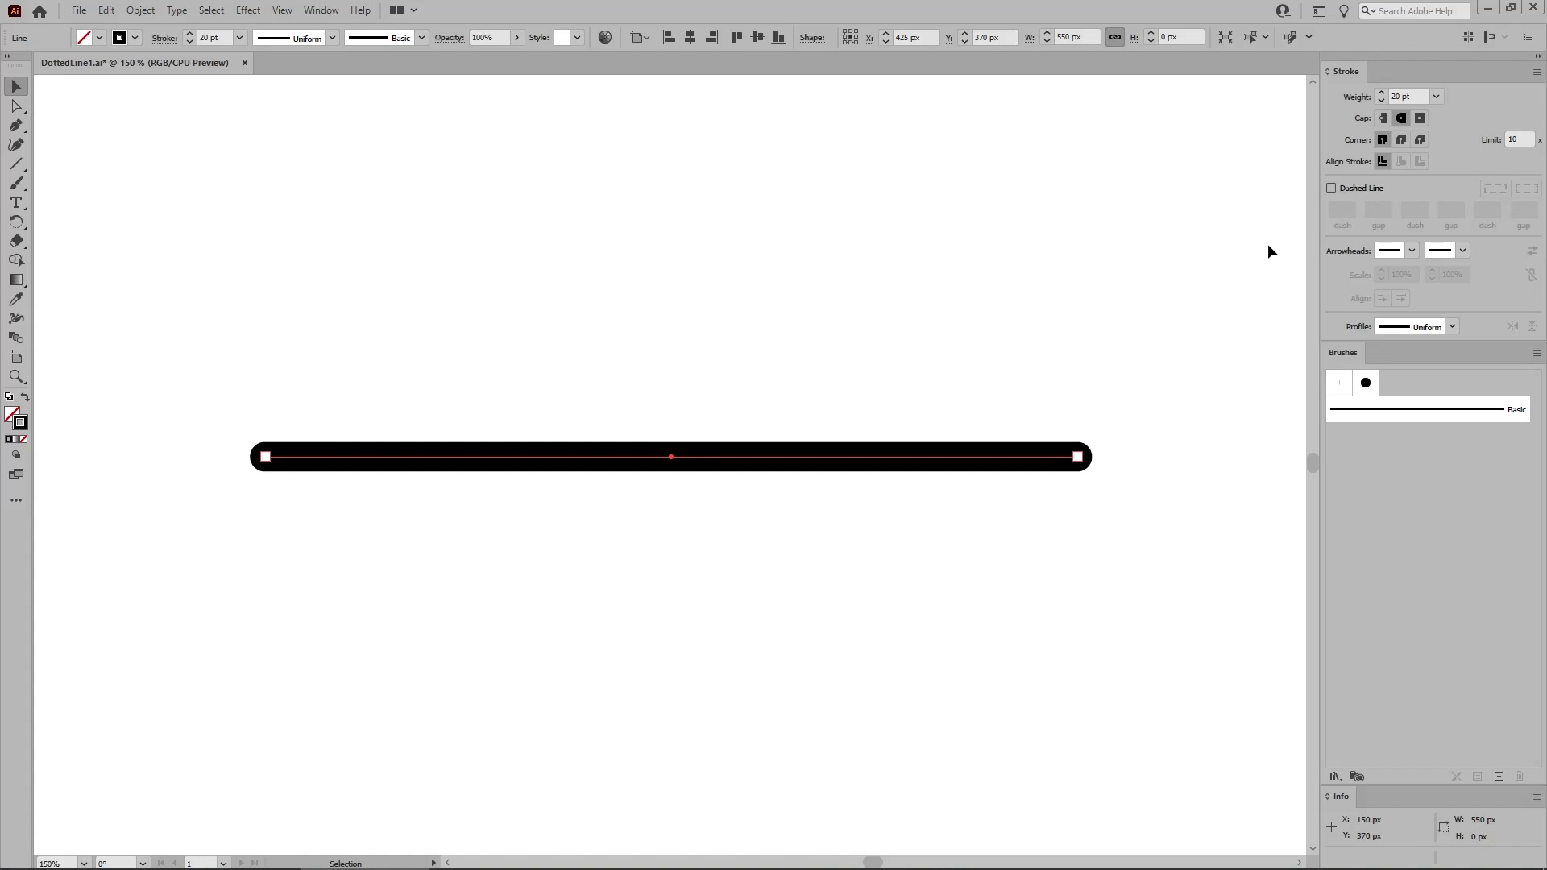
- Make the stroke a dashed line and set its dash length to 0 pt
click(1332, 187)
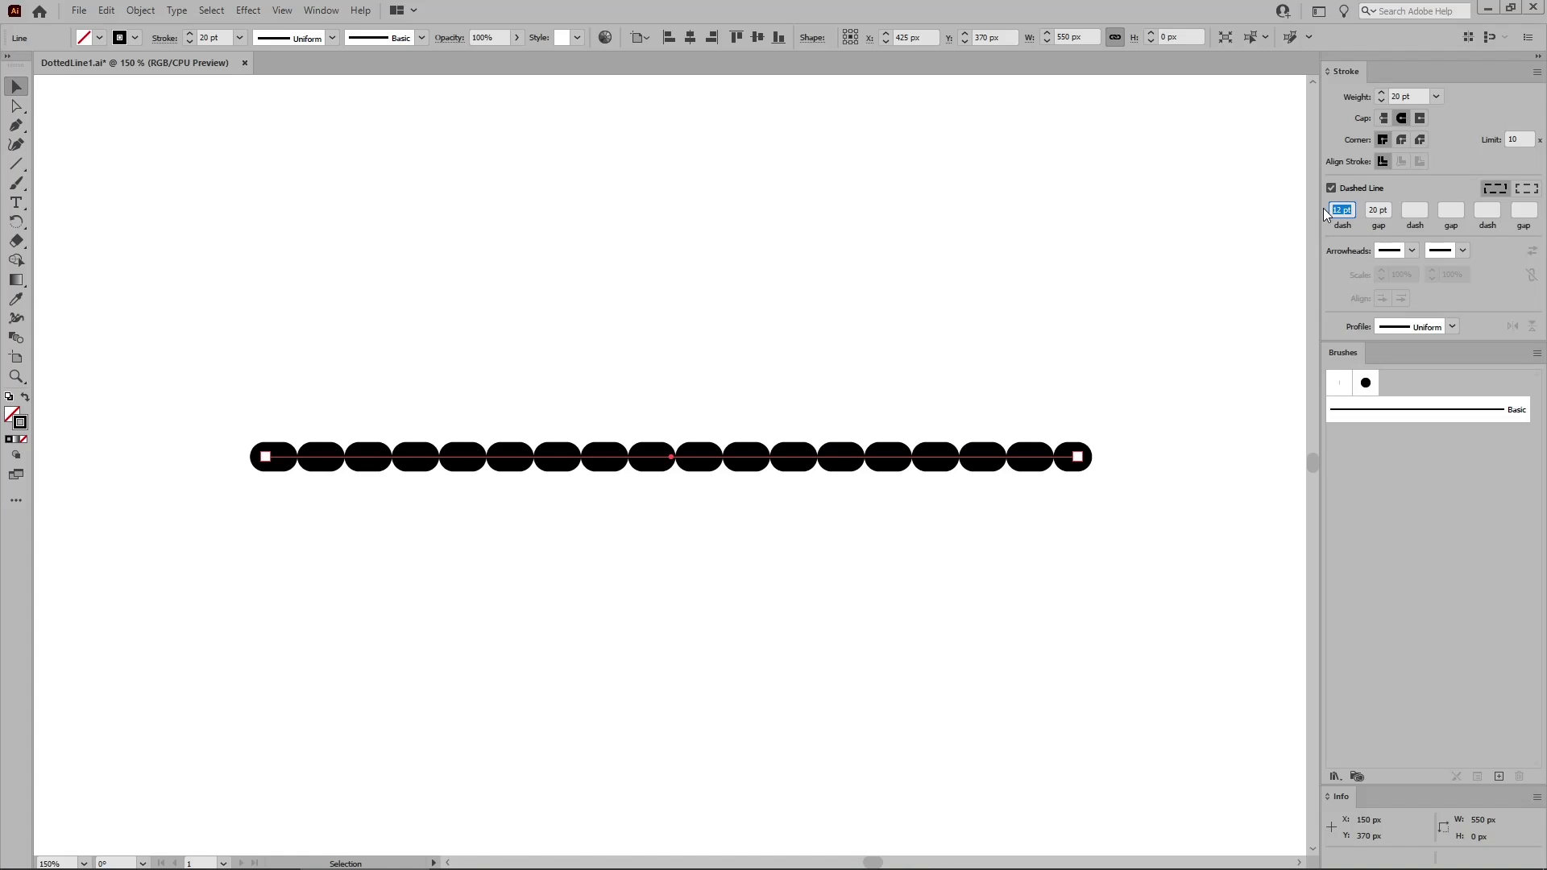
text(0)
key(Return)
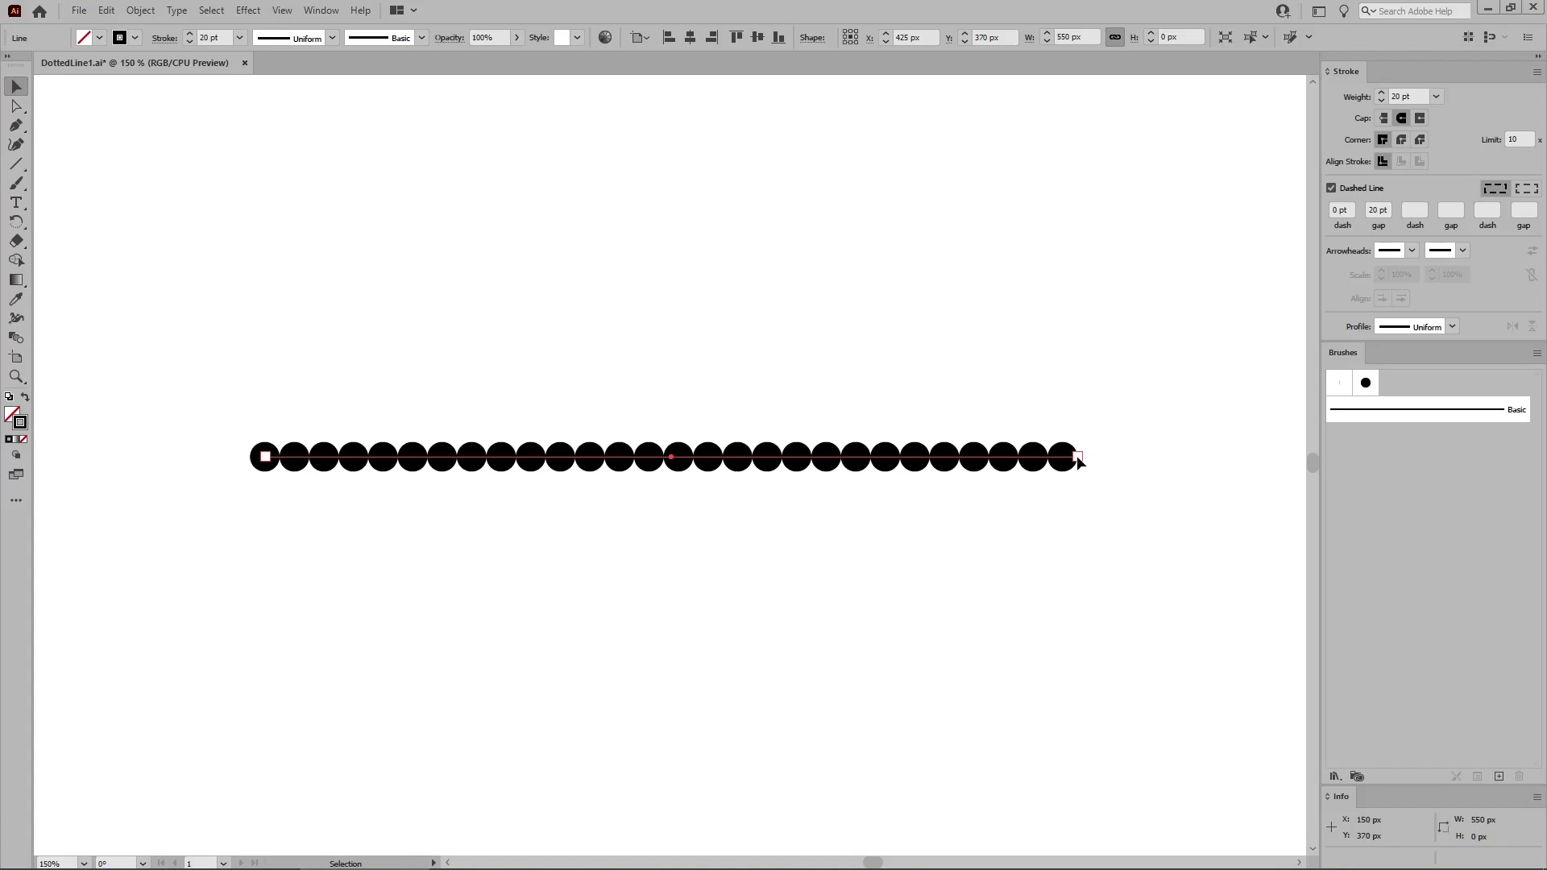
- Set the first gap of the dashed line to 30 pt
click(1371, 210)
text(3)
key(Return)
- Set the first gap to 40 pt and align the dashes to the path ends
drag(1375, 210, 1367, 211)
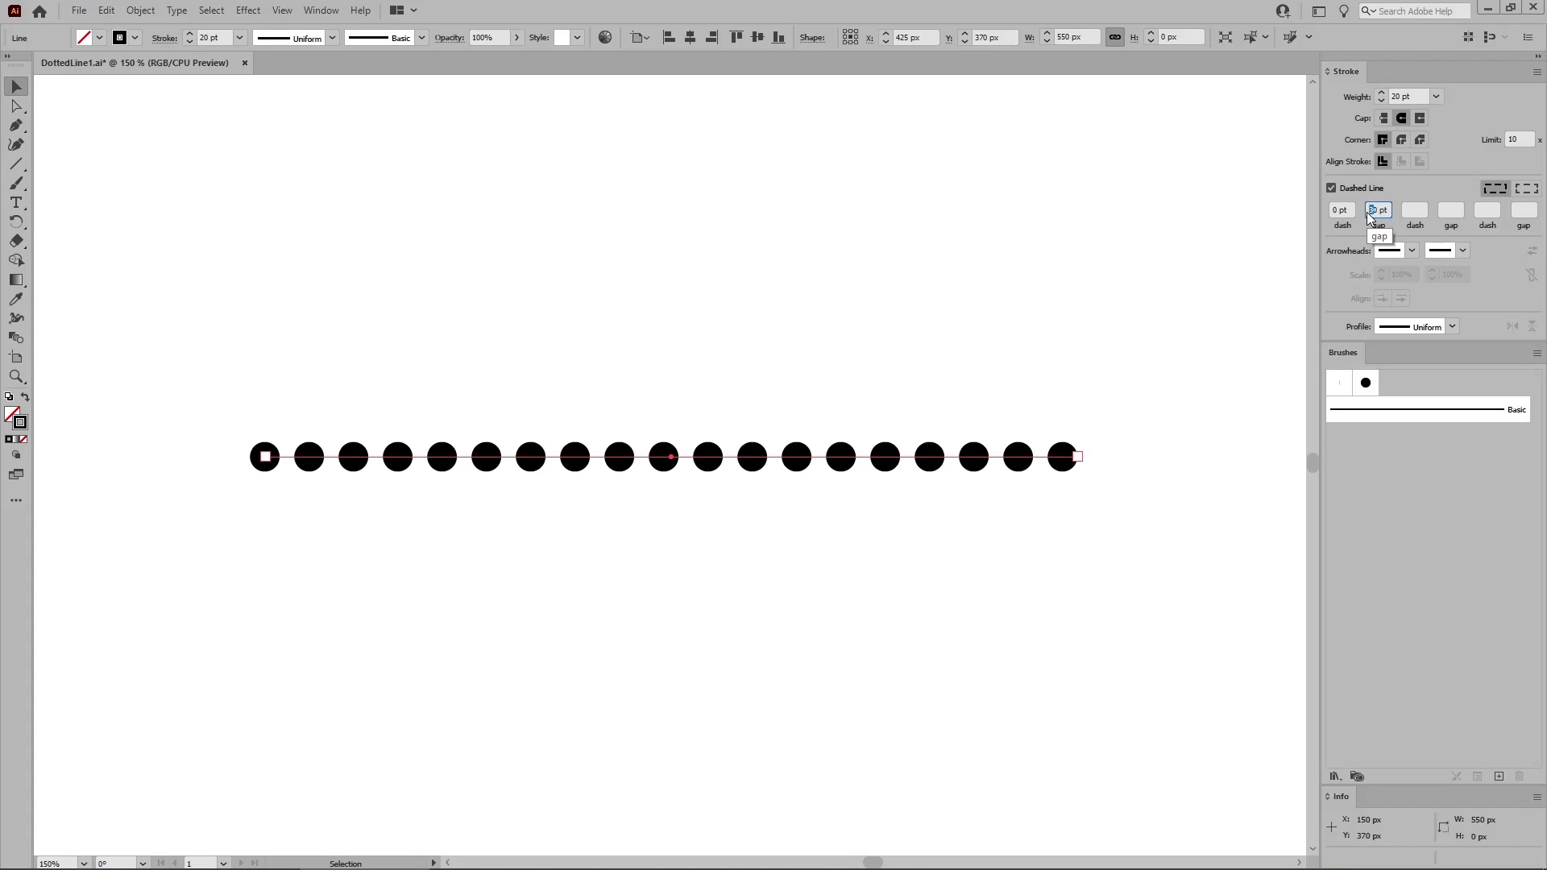
text(4)
key(Return)
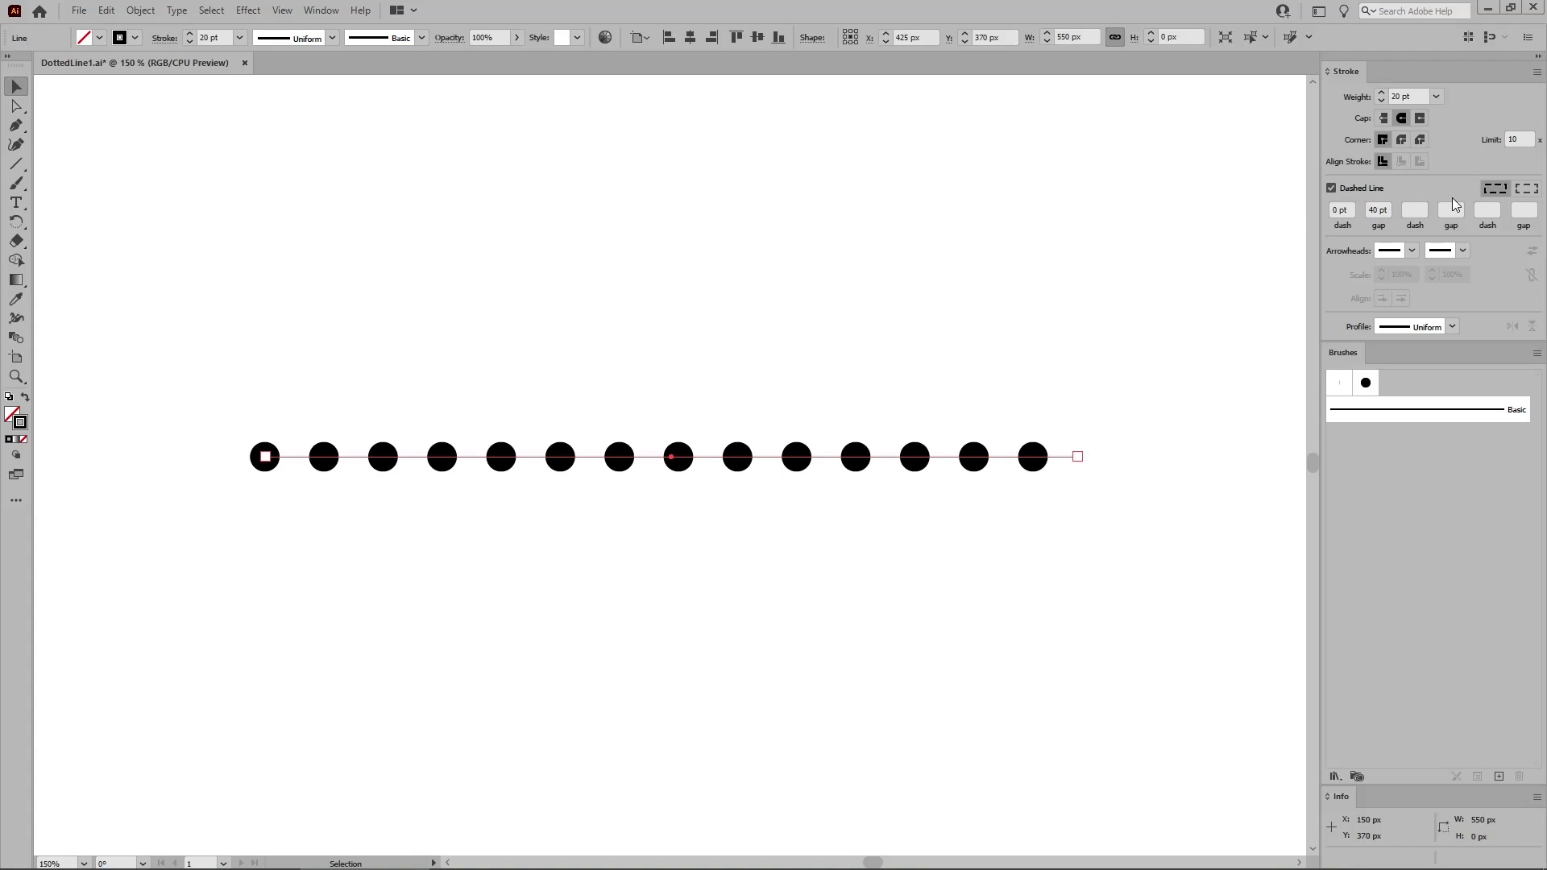
click(1528, 190)
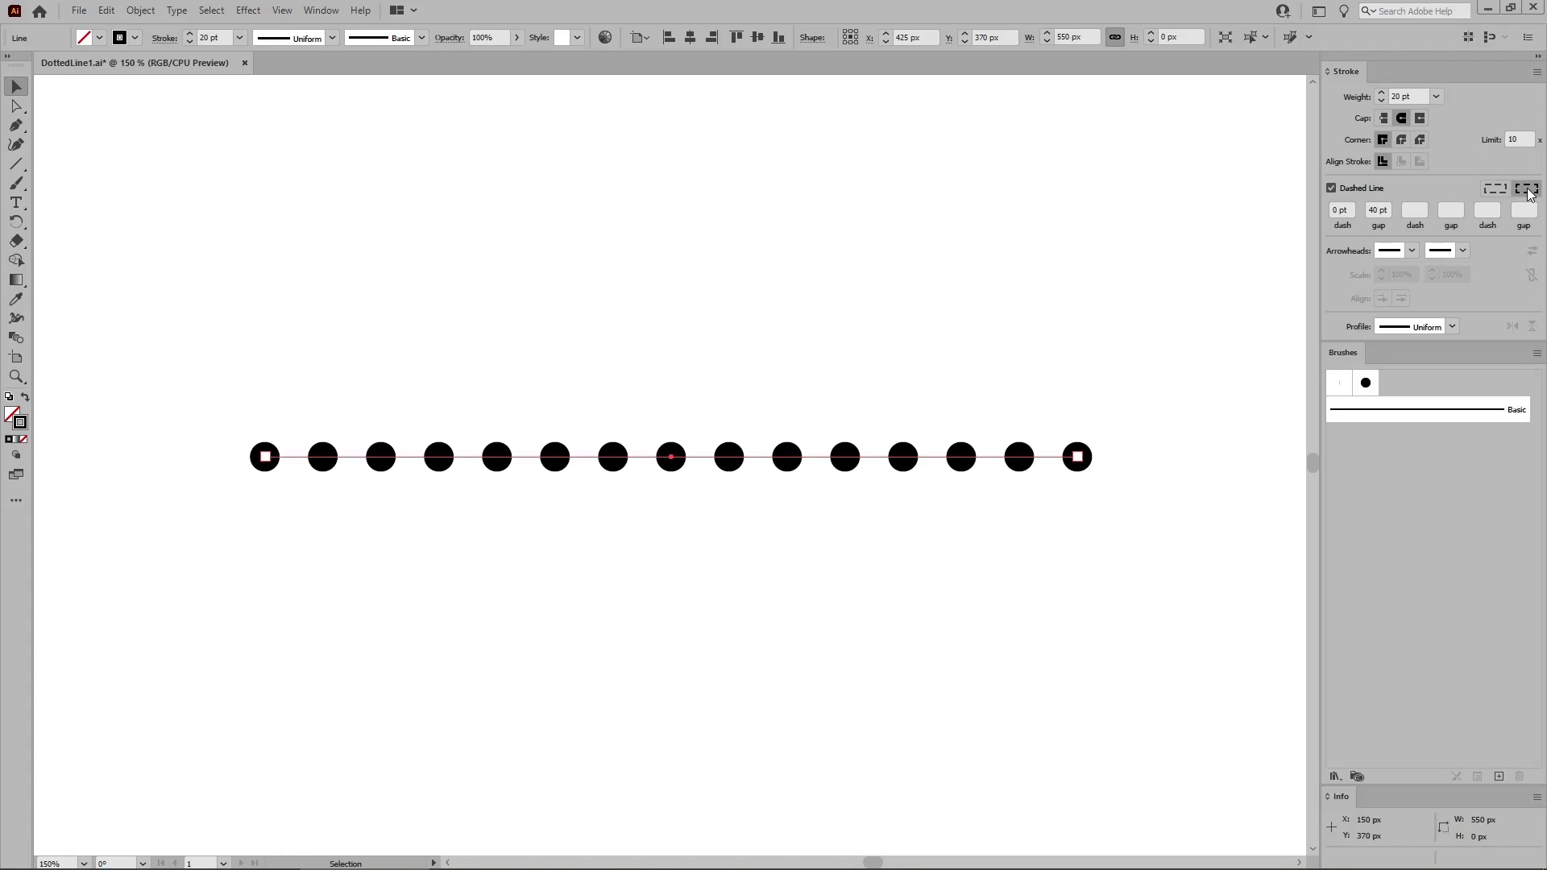
- Add a second dash of 0 pt with a gap of 80 pt to the line's pattern
click(1415, 209)
click(1449, 211)
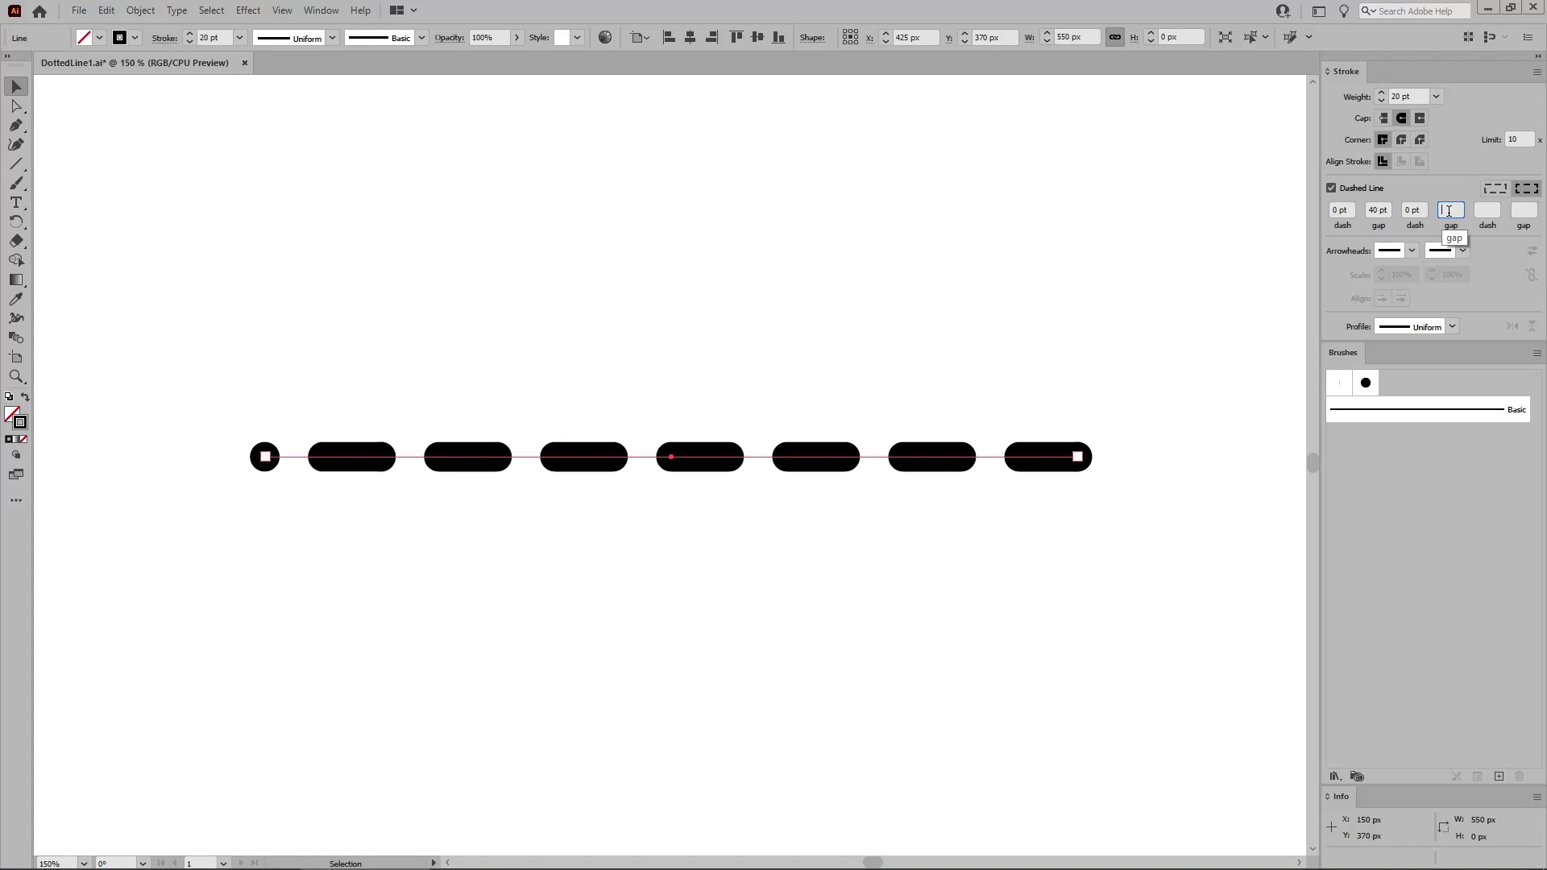
text(80)
key(Return)
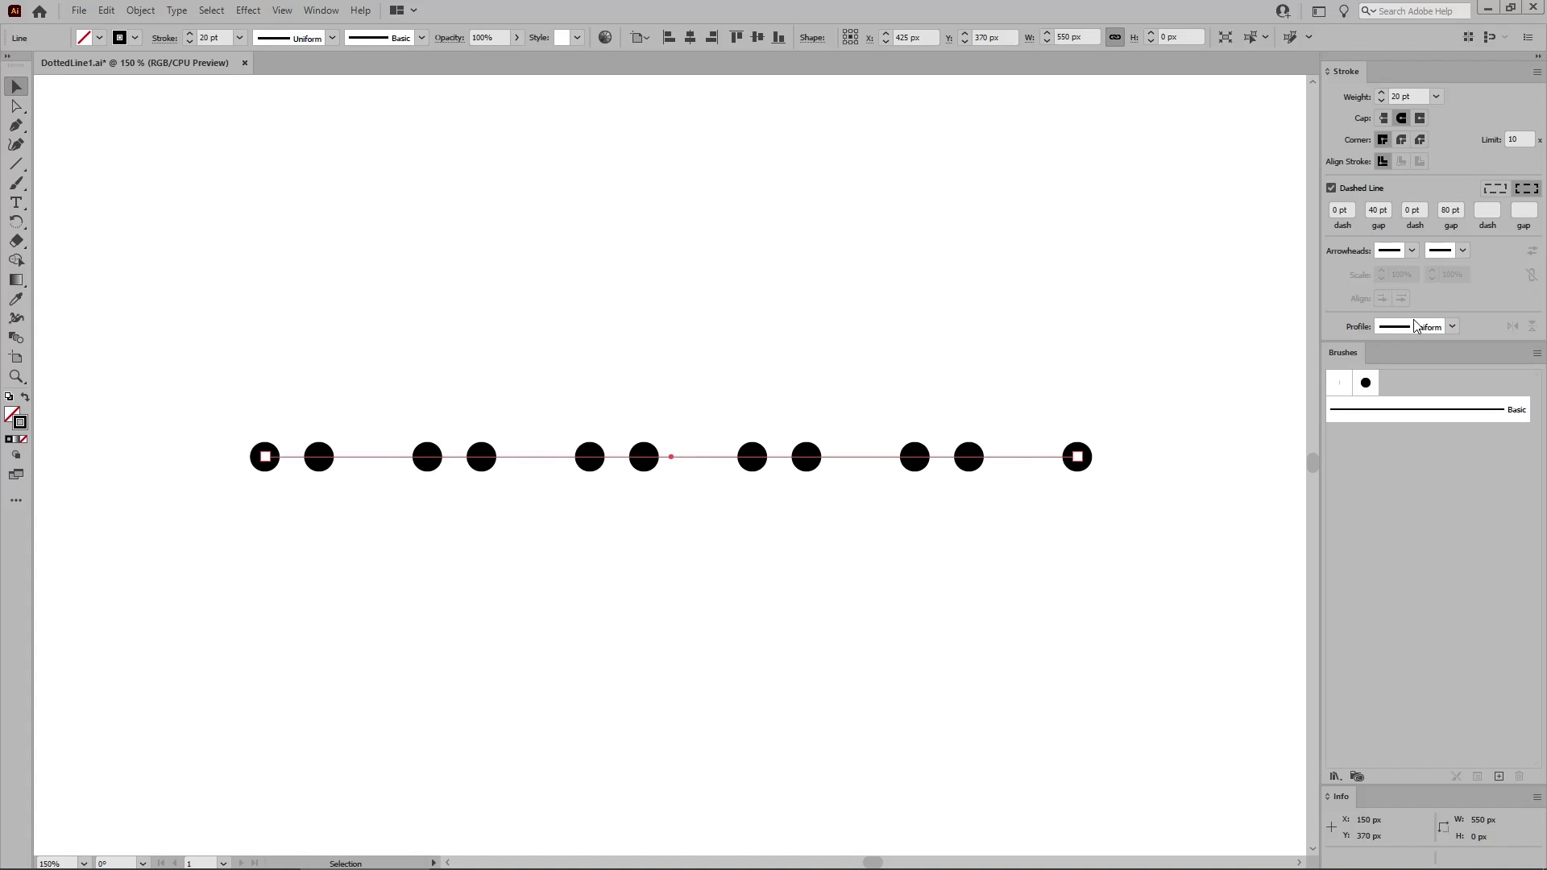
- Add a third dash of 0 pt with a 60 pt gap, and reduce the stroke weight to 10 pt
click(1520, 208)
key(Return)
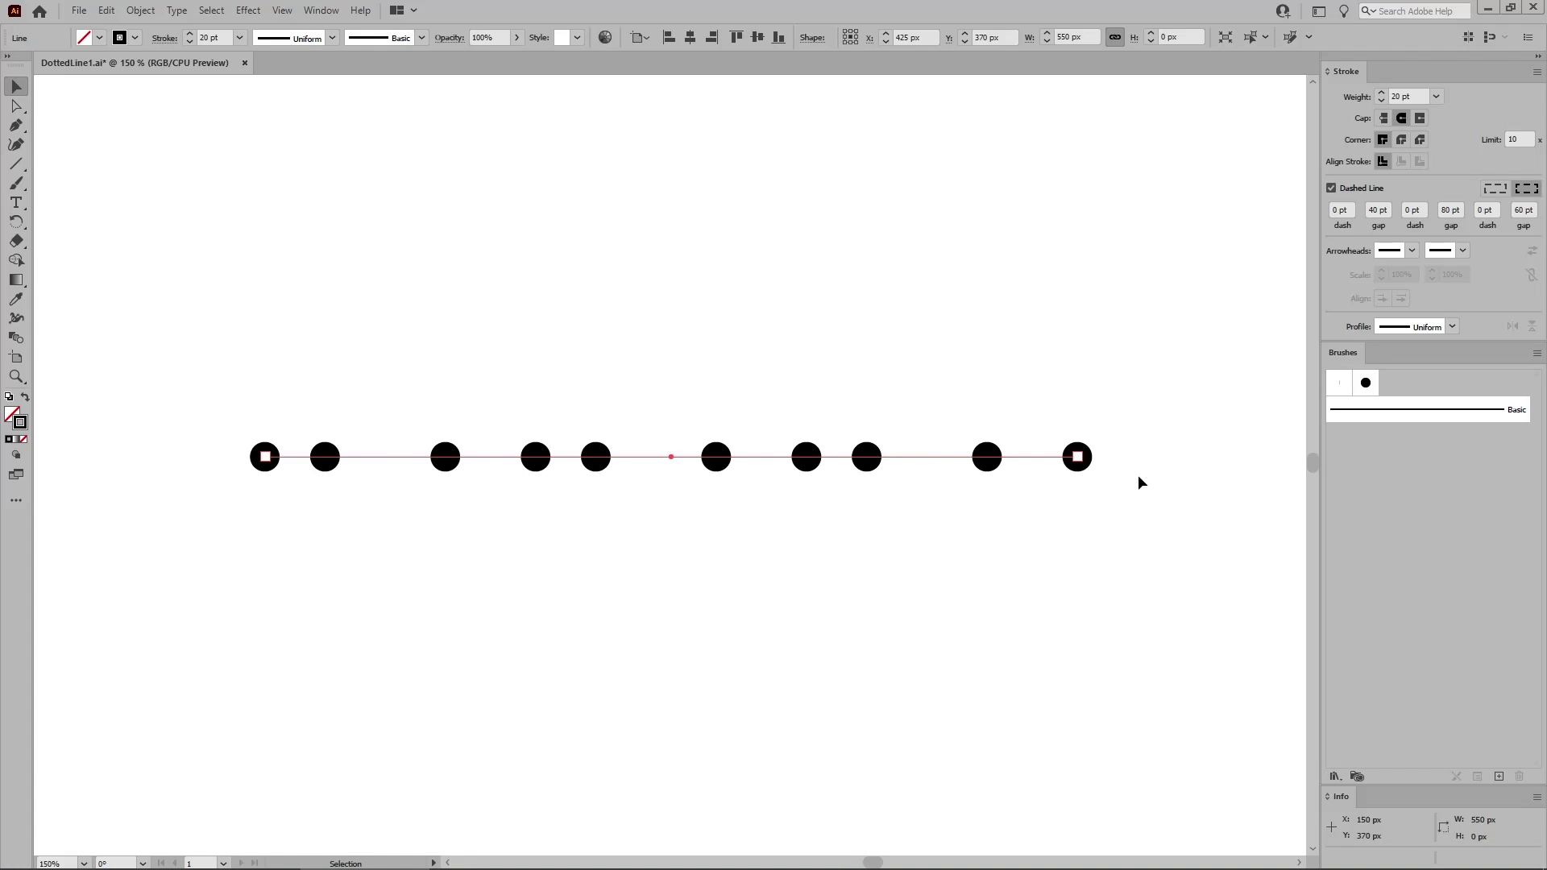
click(1439, 96)
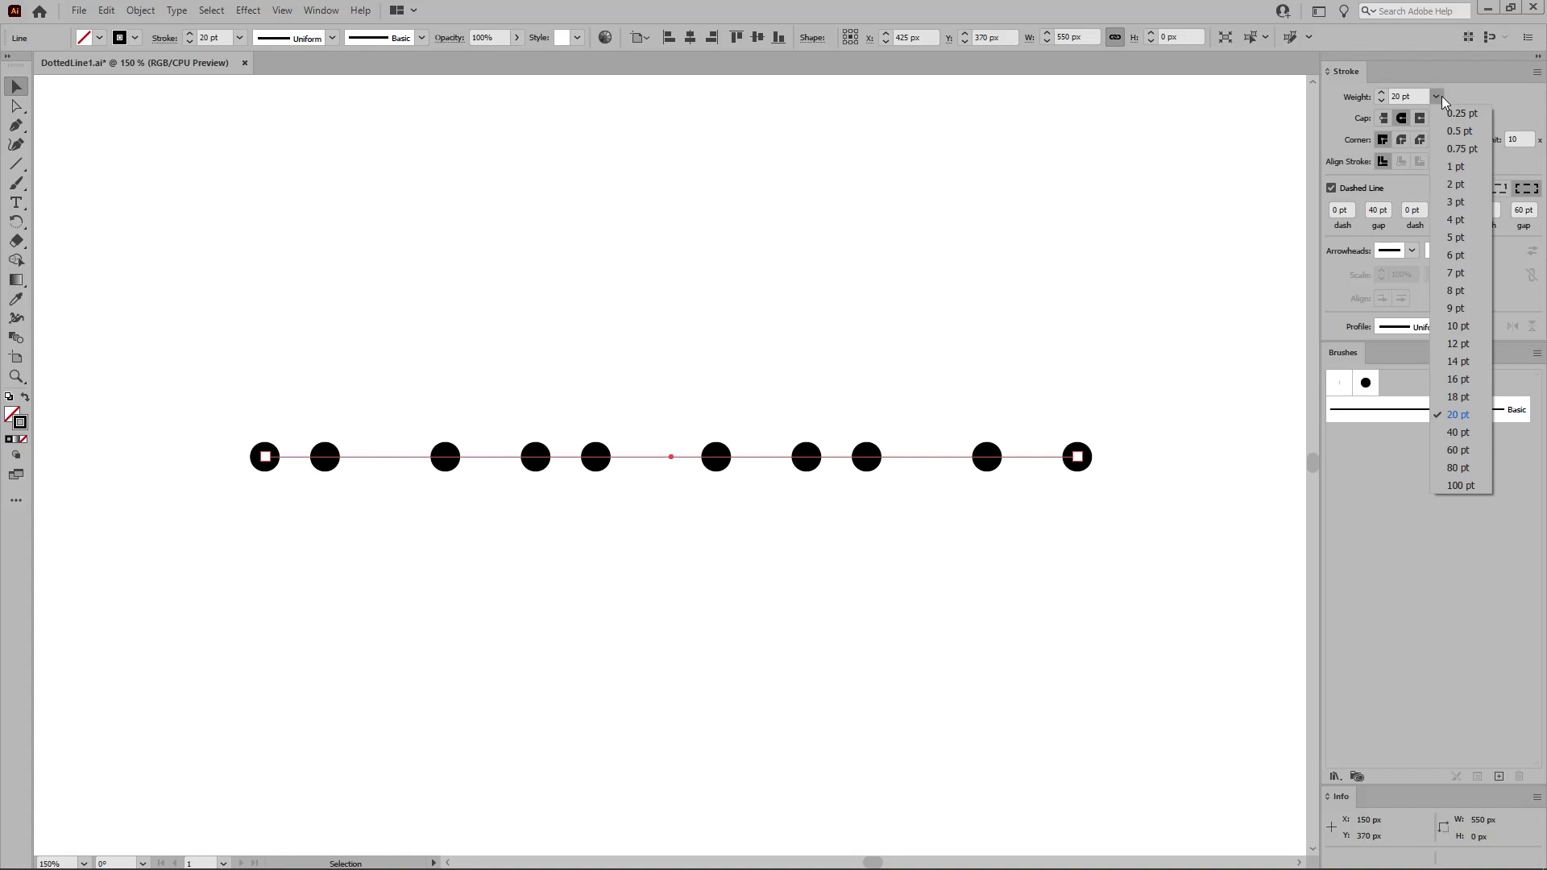
click(1457, 326)
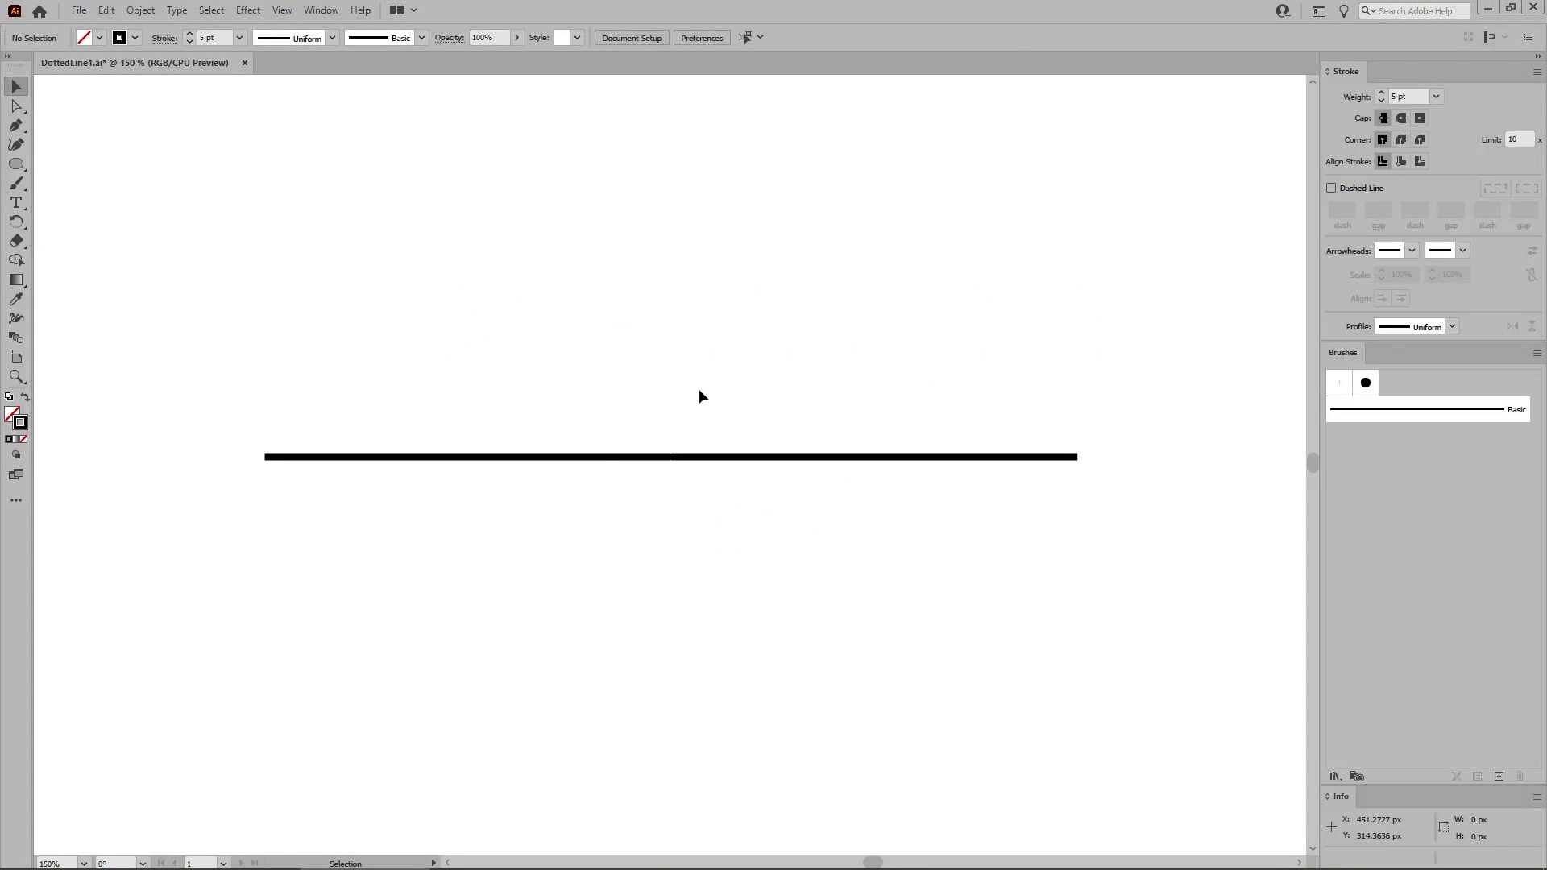
- Draw a 40 px circle above the start of the line and swap its fill and stroke so it is solid black
click(648, 457)
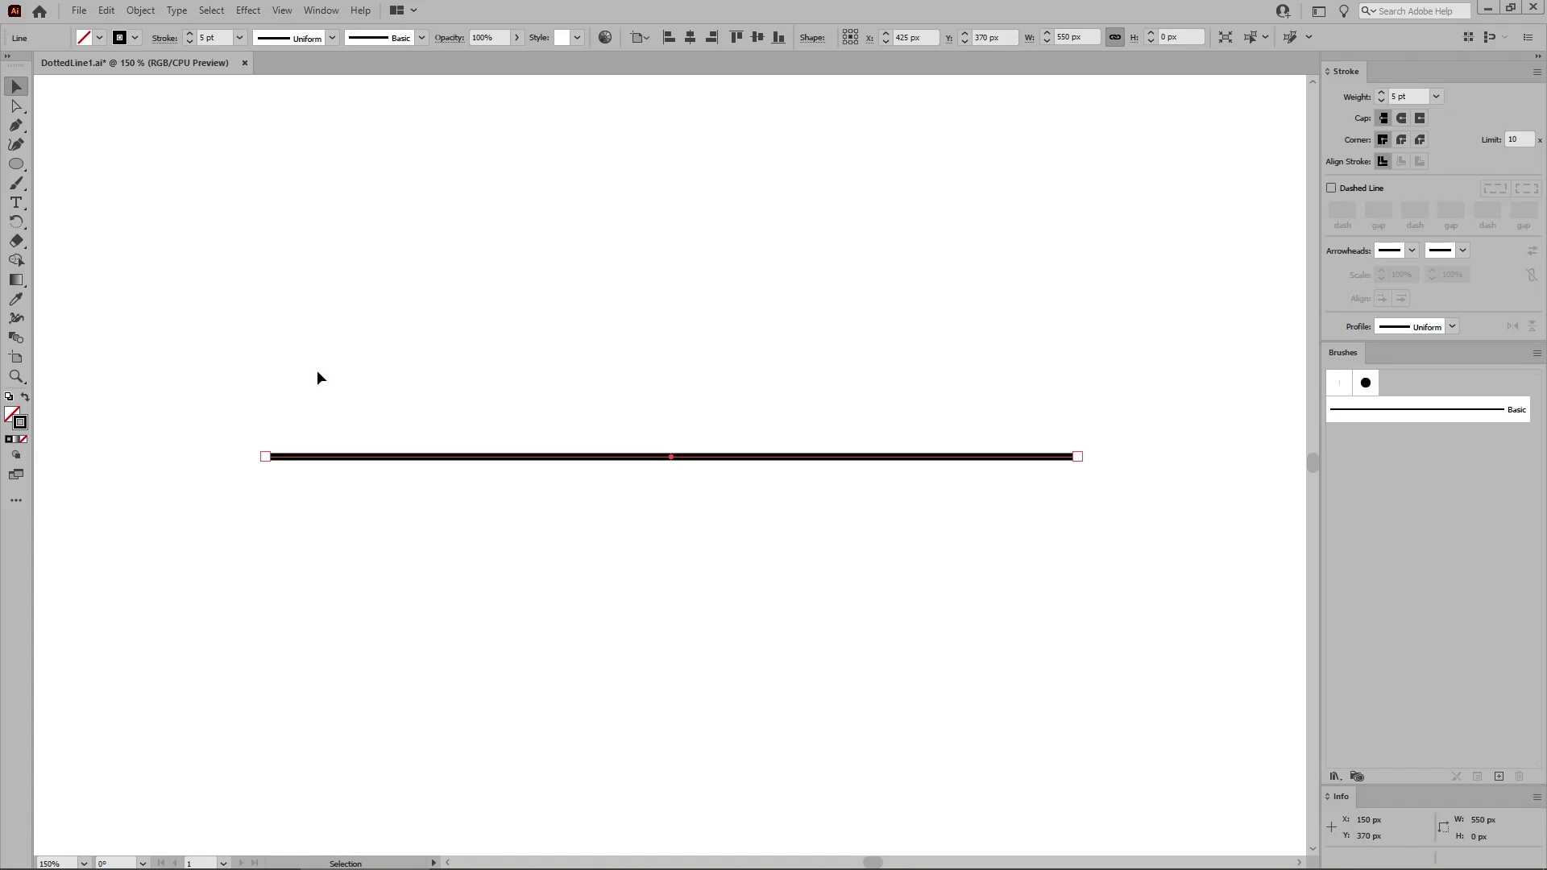
click(17, 164)
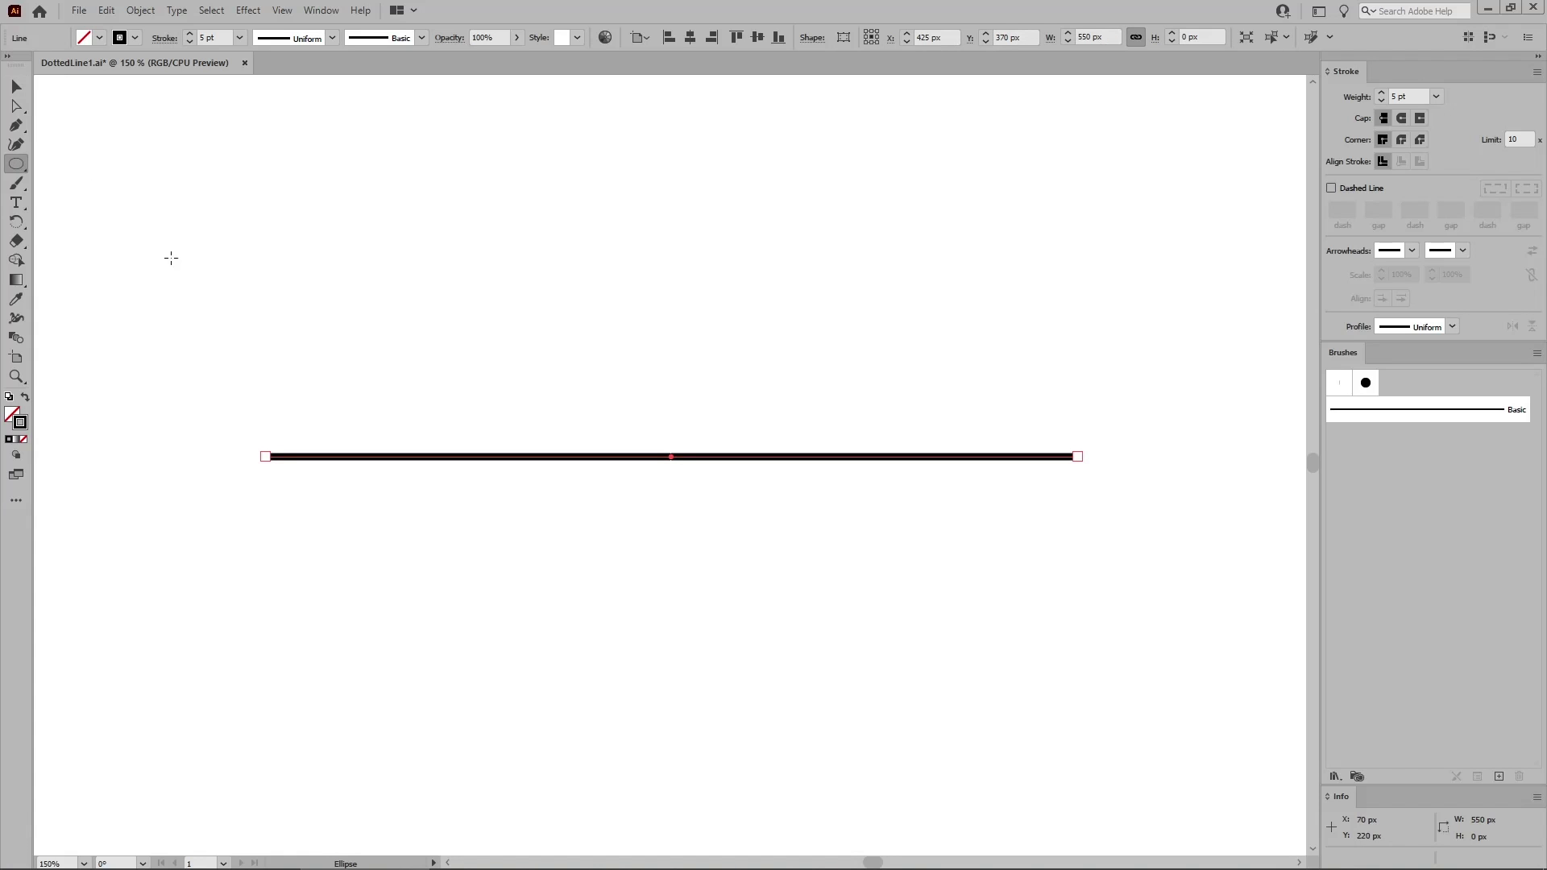
drag(263, 282, 319, 321)
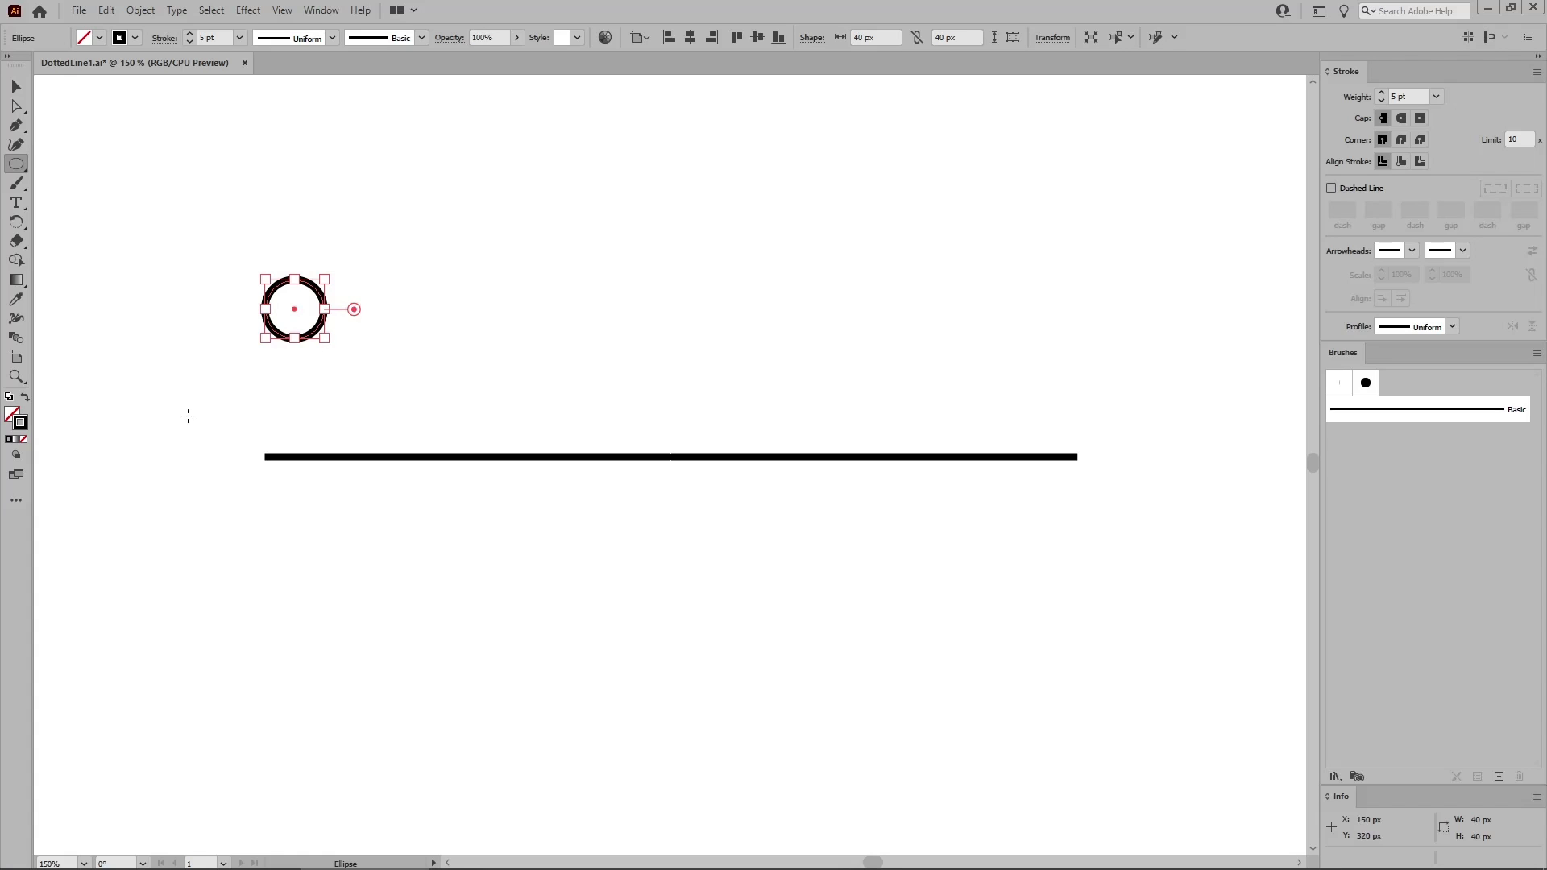
key(shift+x)
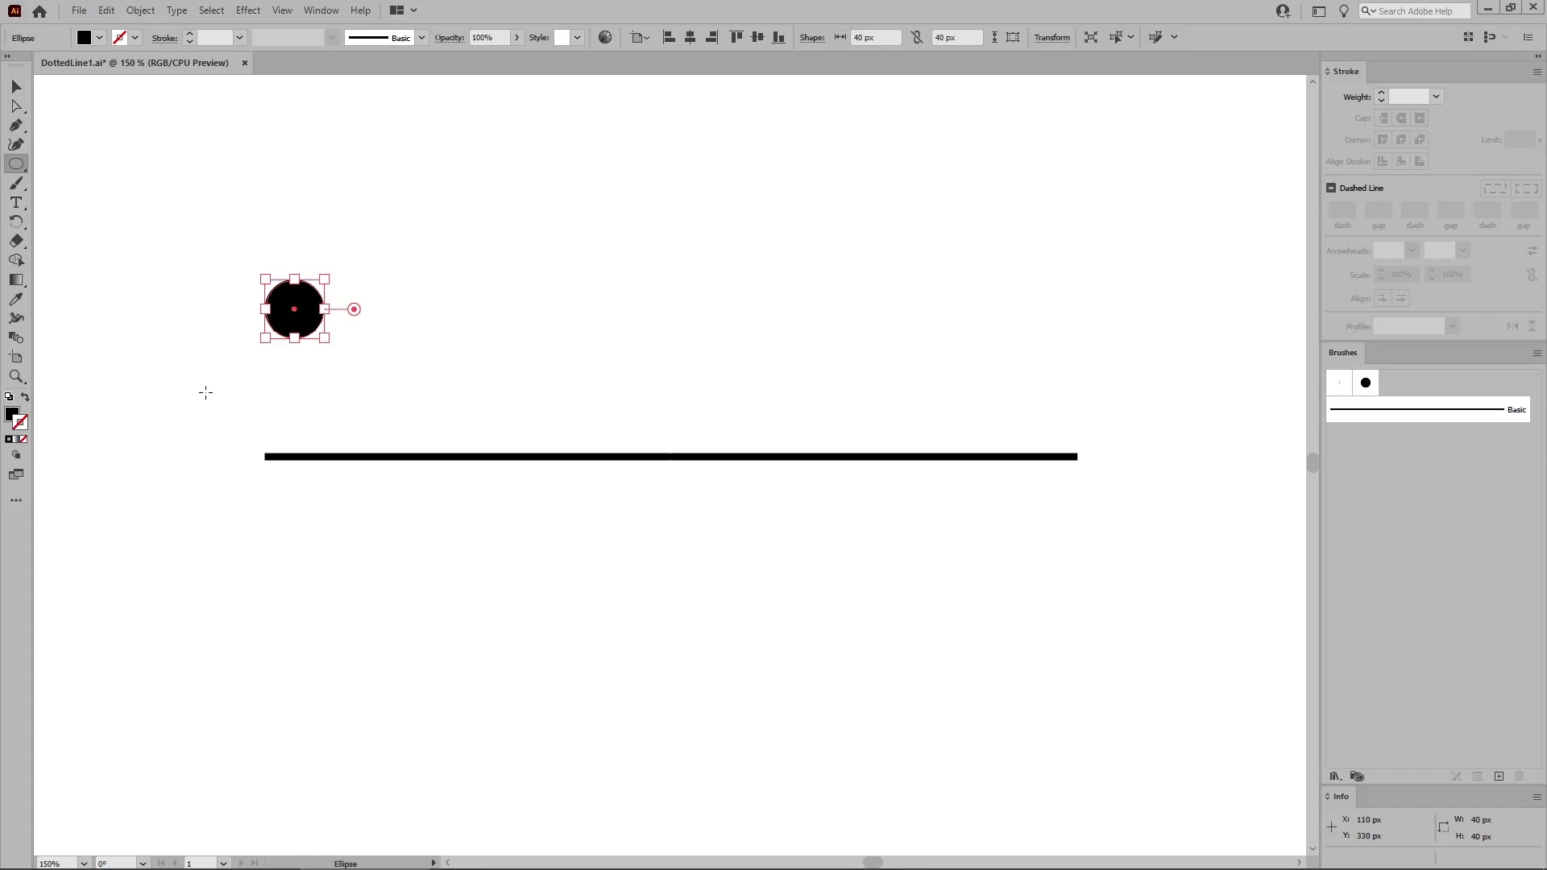
- Duplicate the circle 150 px horizontally to its right and blend the two circles together
click(16, 86)
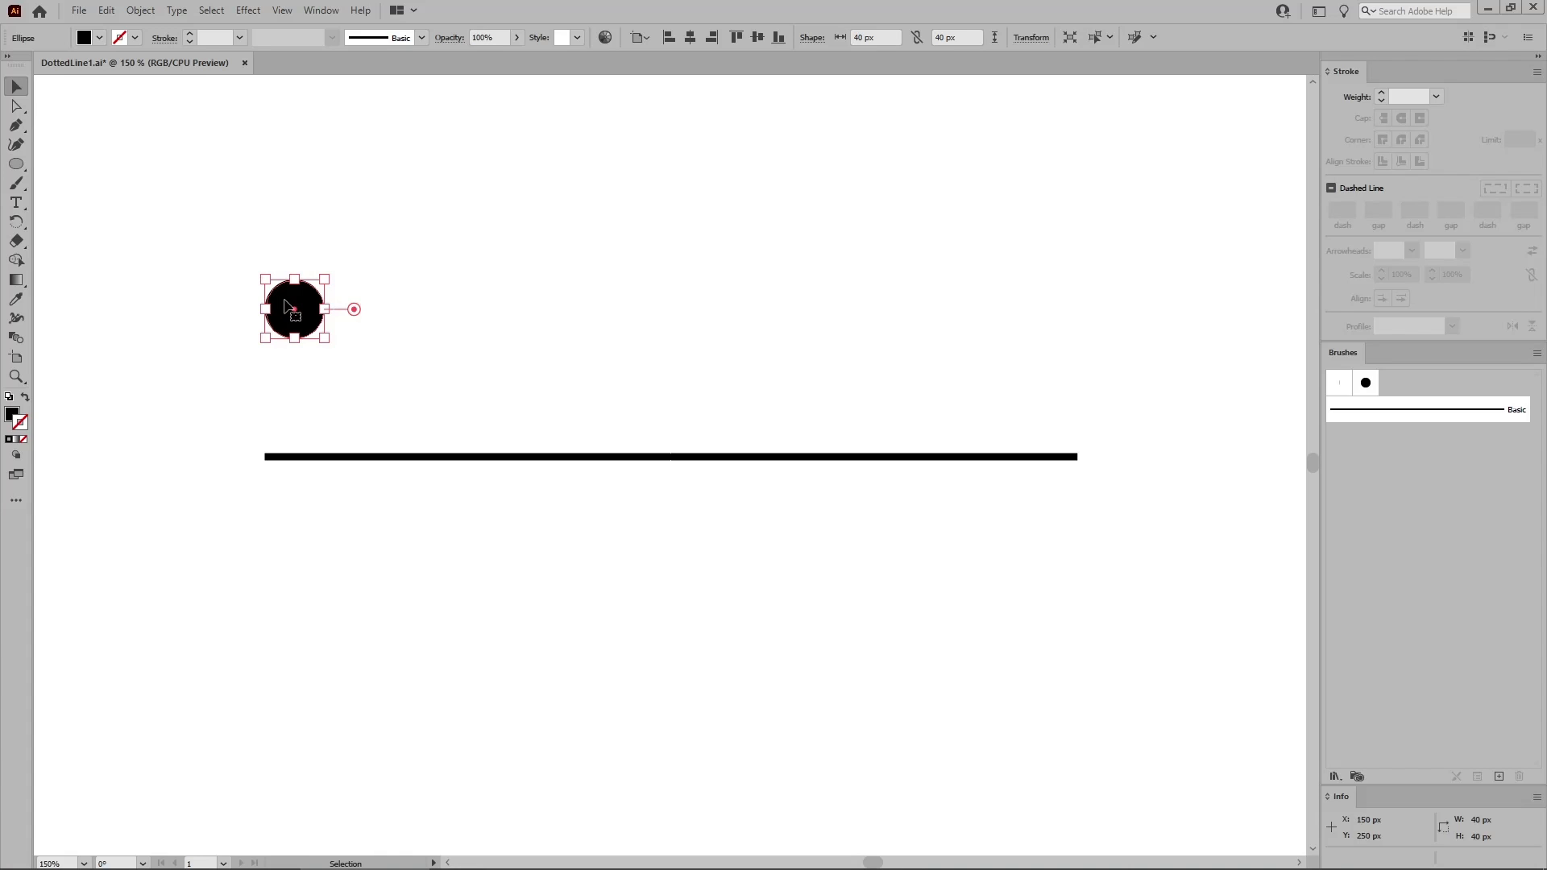
drag(293, 311, 516, 311)
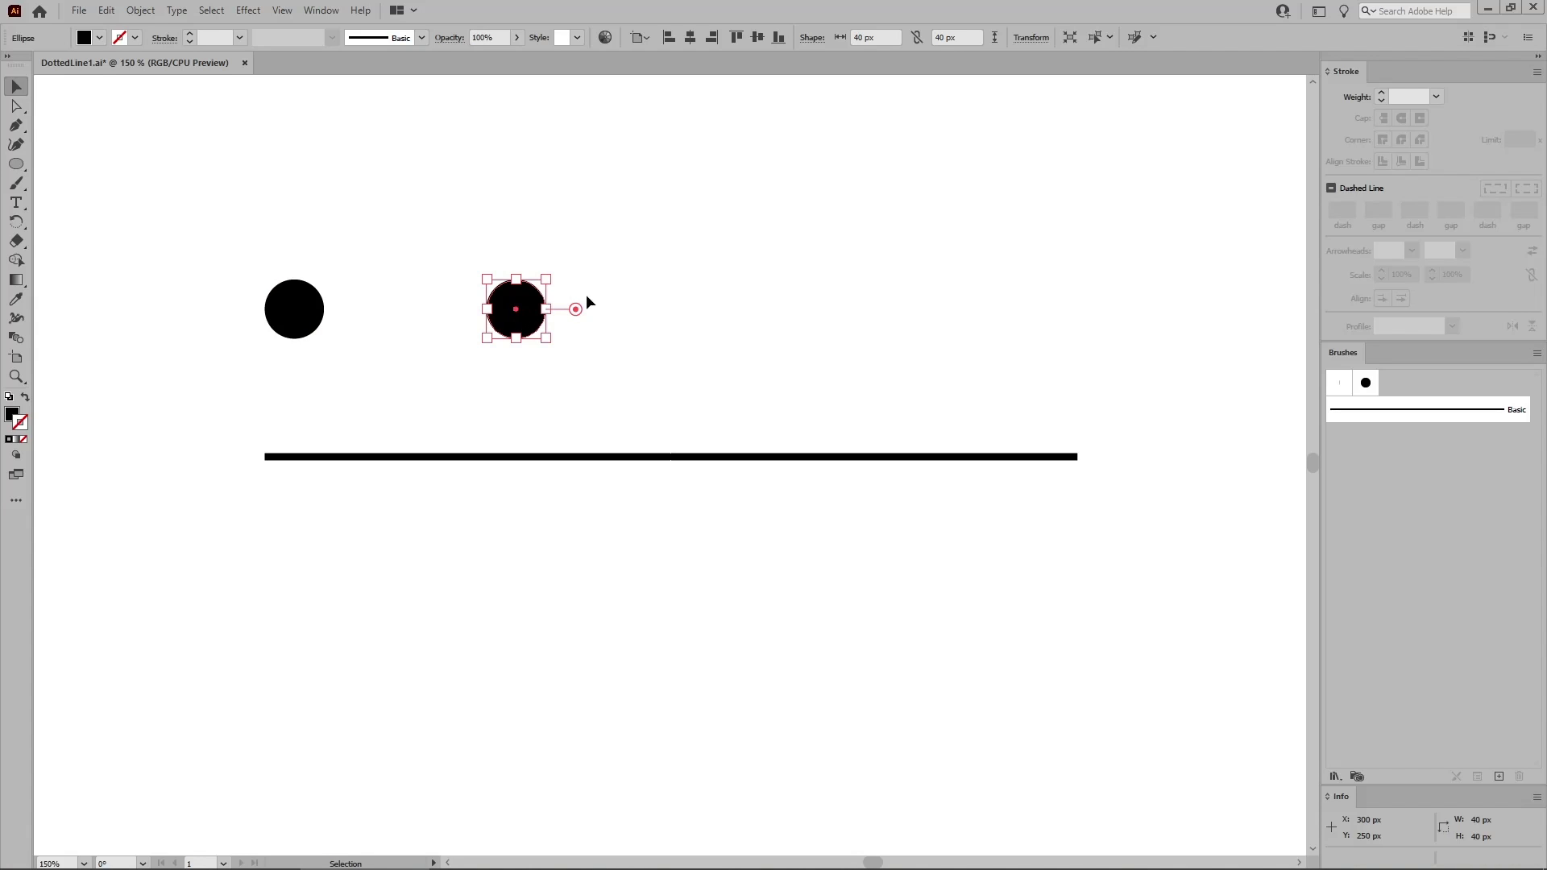
drag(620, 252, 230, 356)
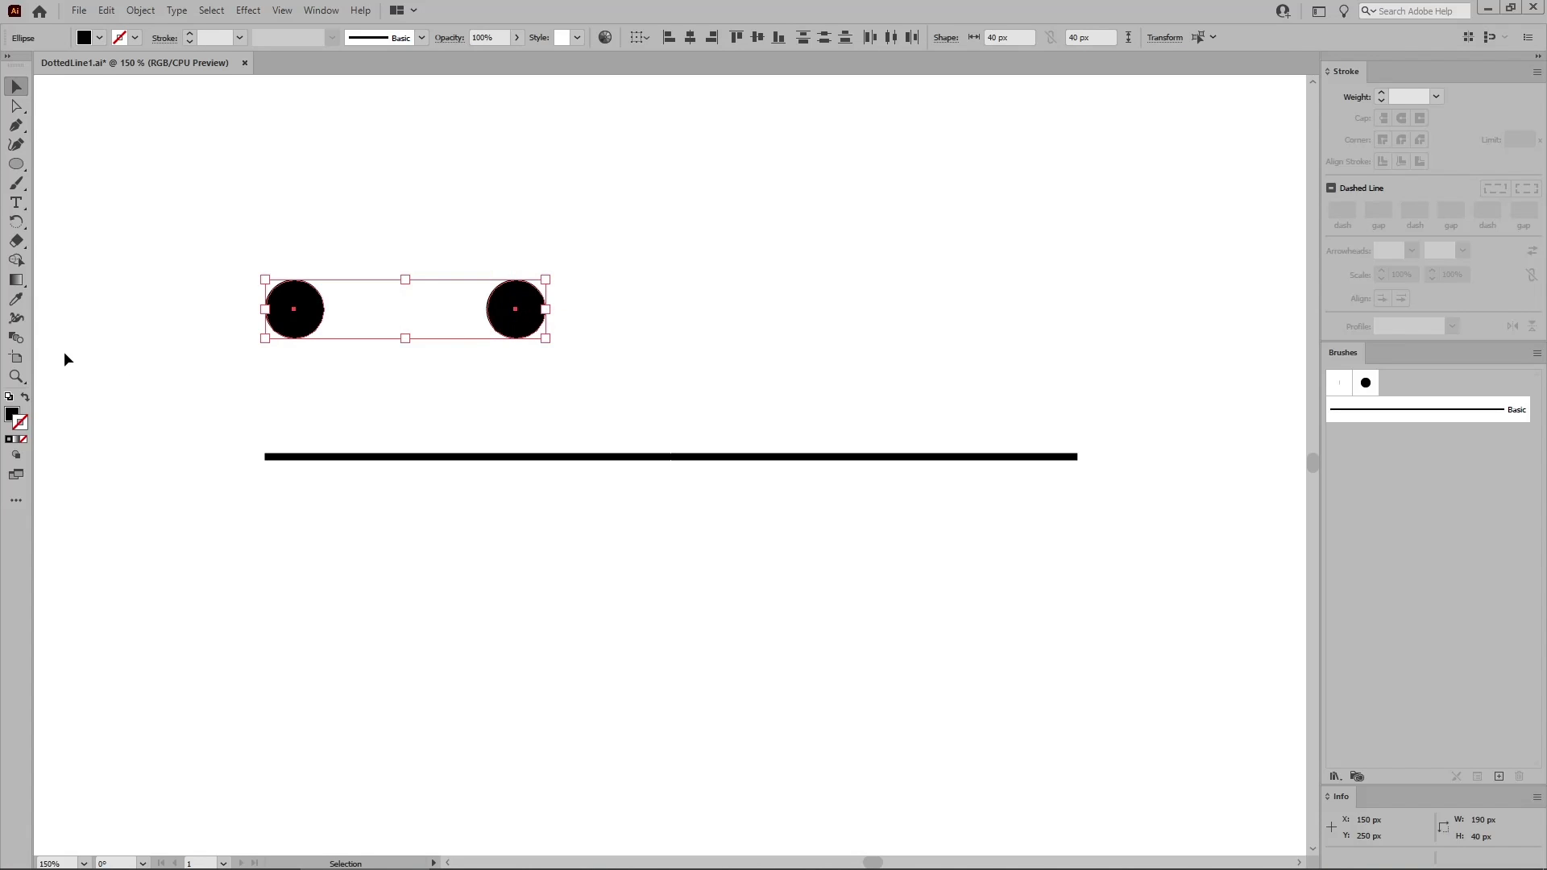
click(19, 339)
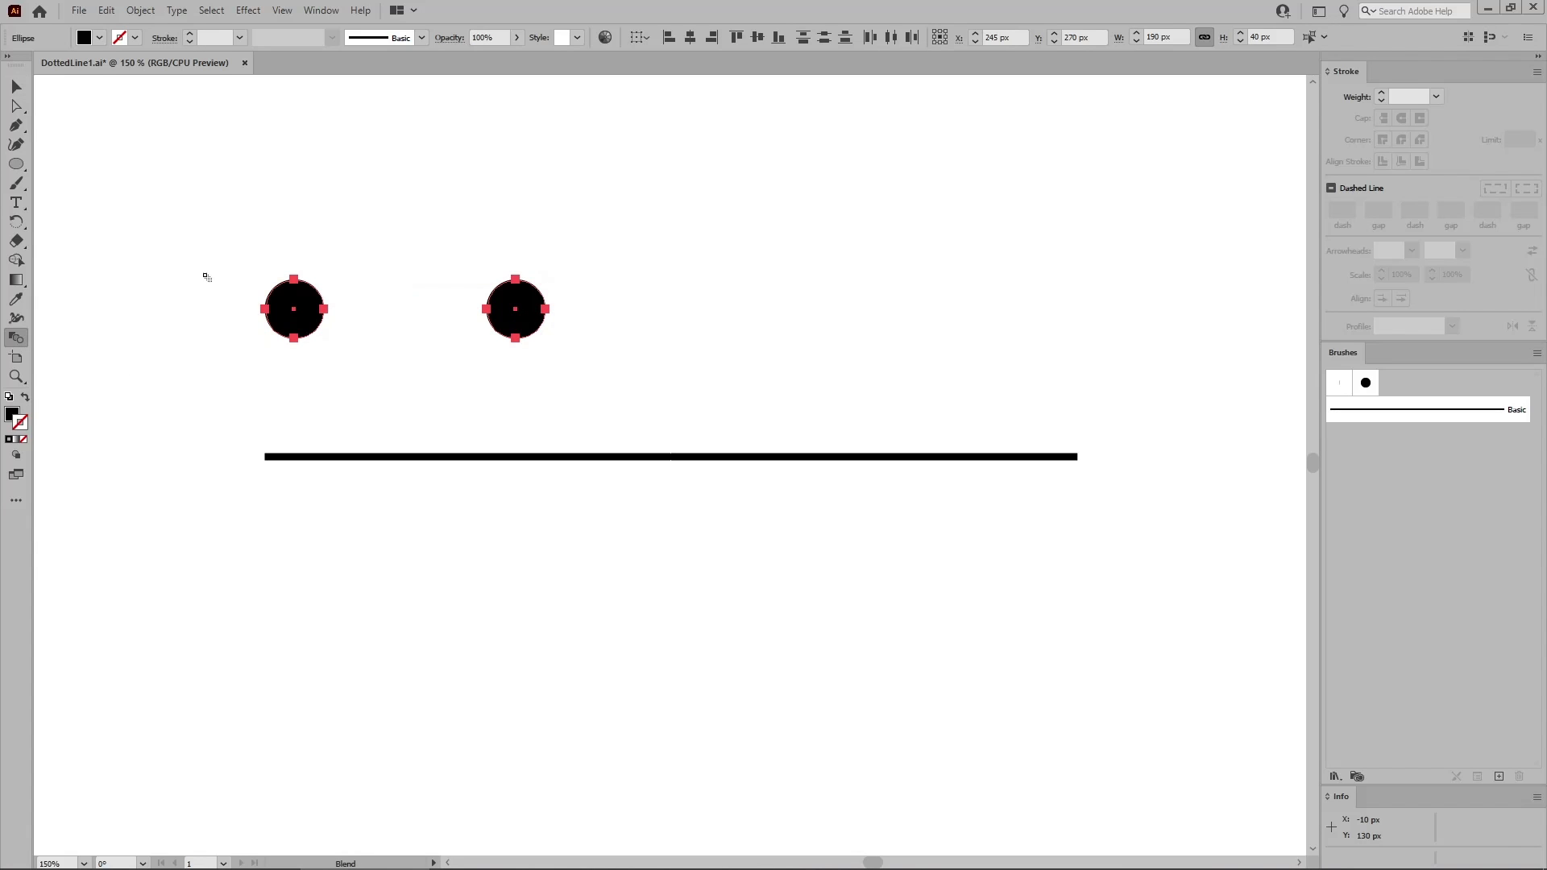
click(300, 300)
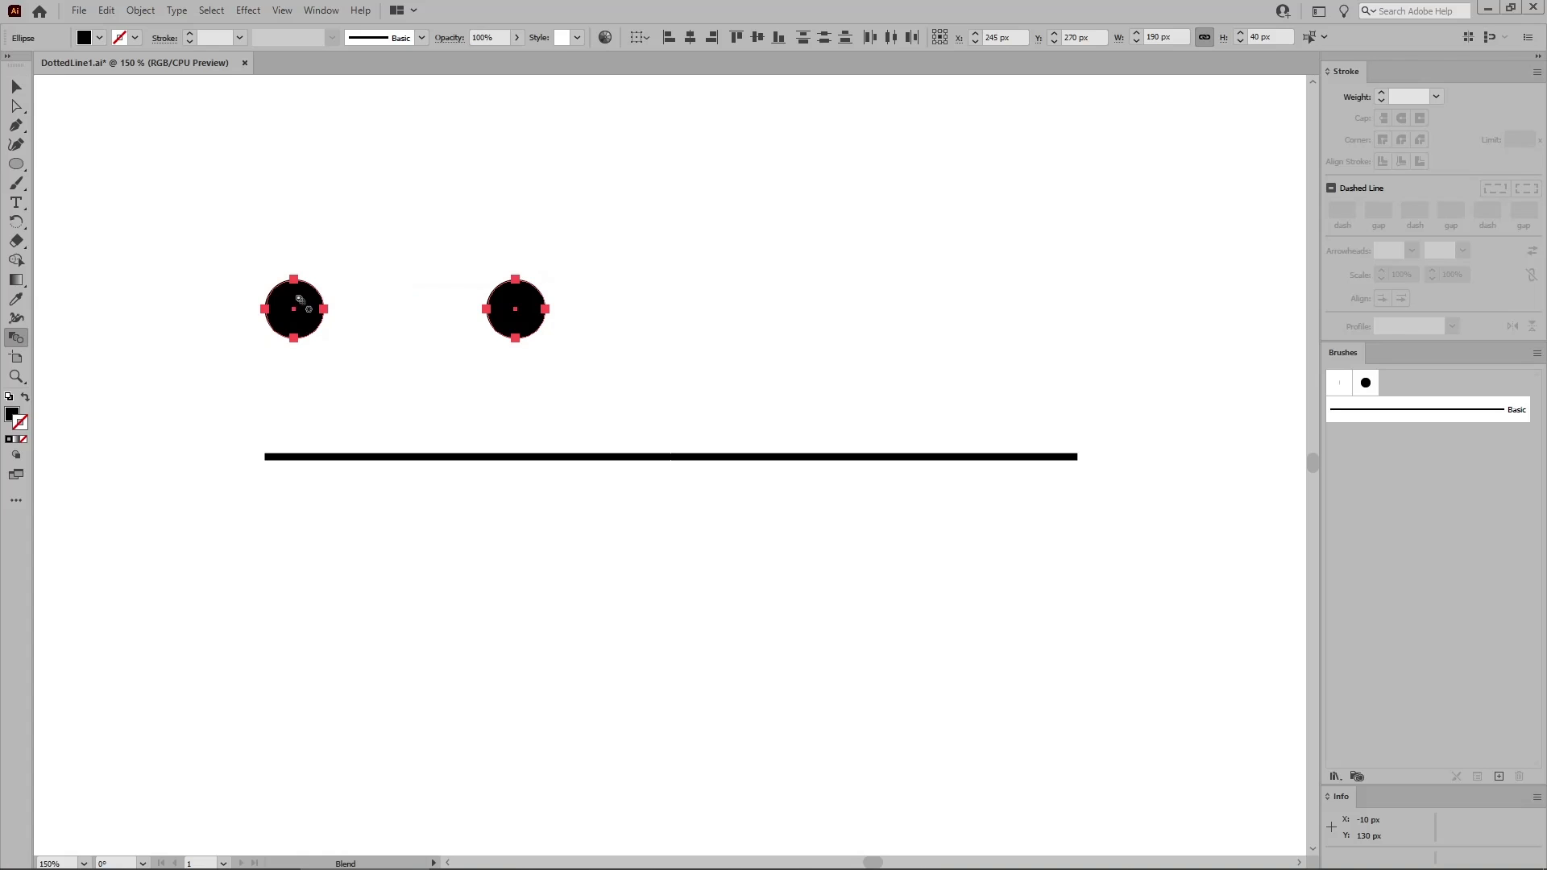
click(524, 300)
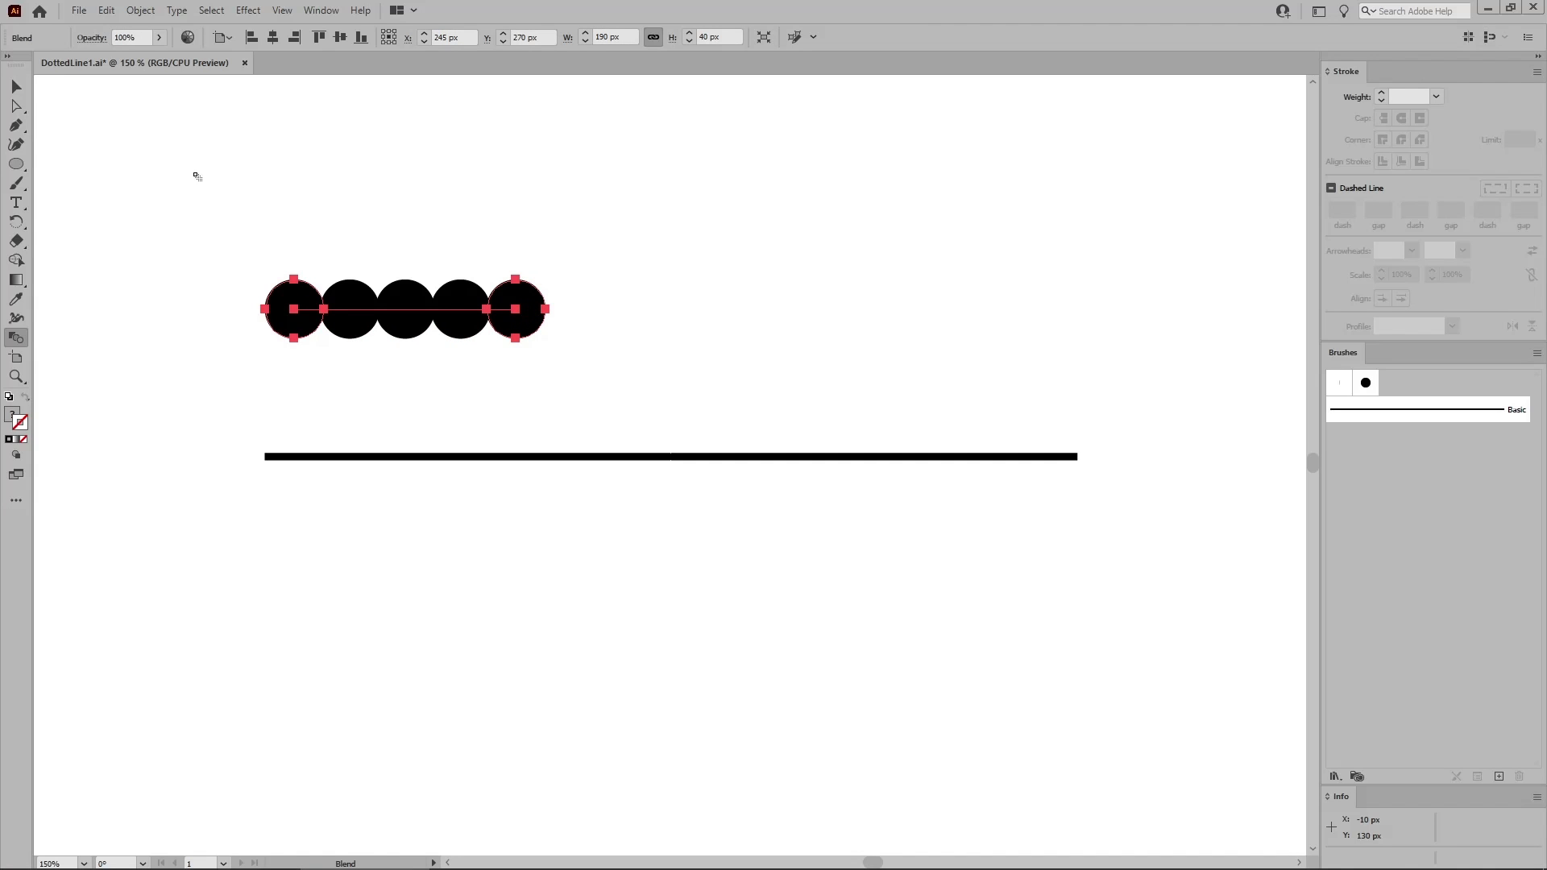
- Select the circle blend together with the line and replace the blend's spine with the line
click(16, 86)
drag(349, 246, 700, 545)
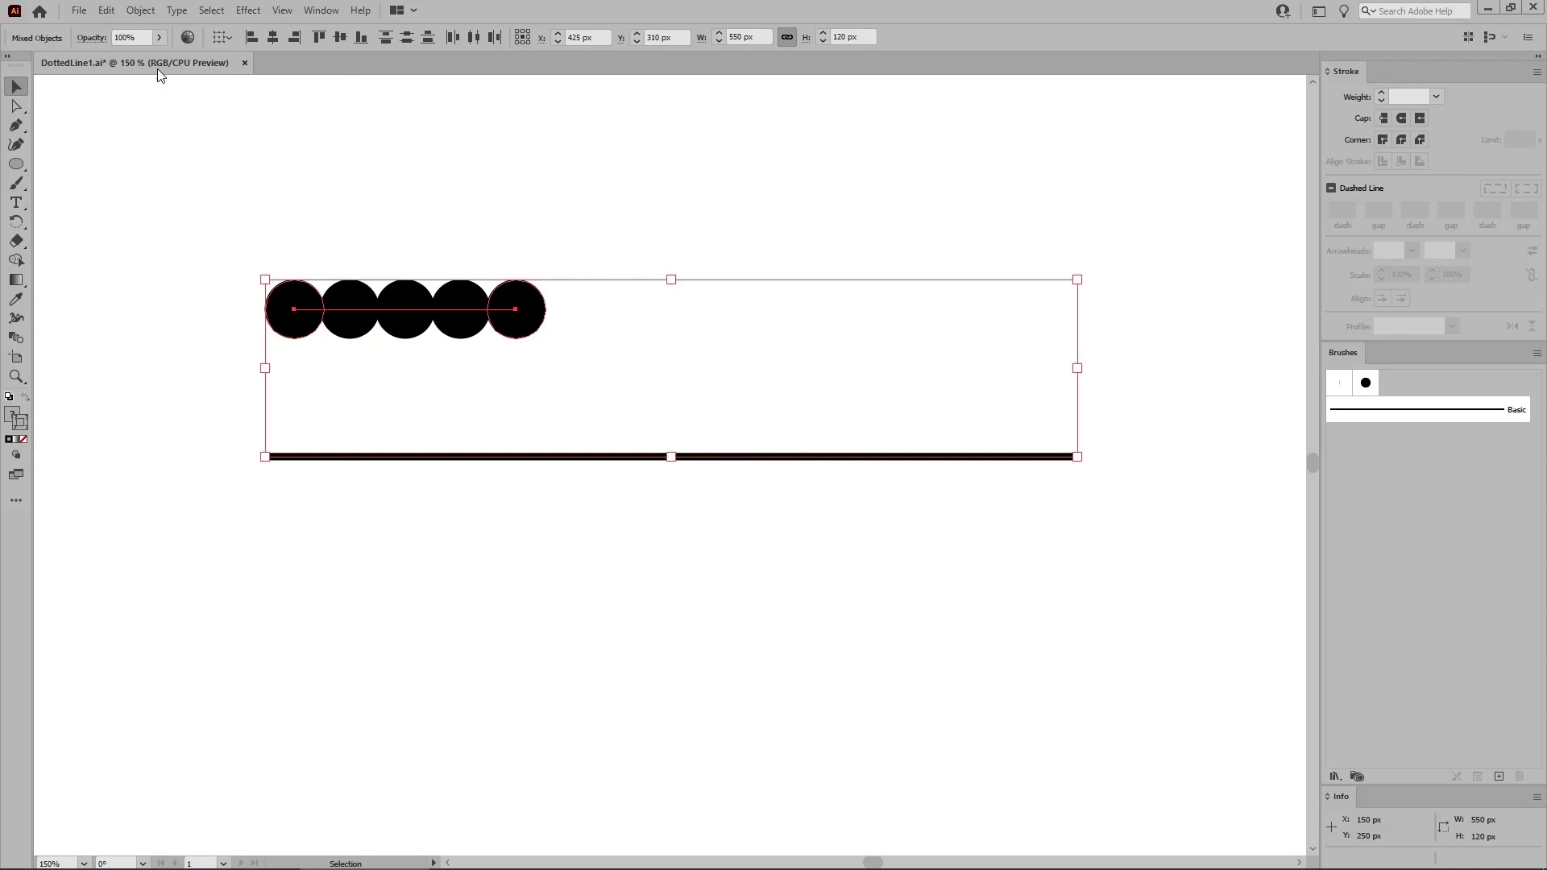
click(140, 10)
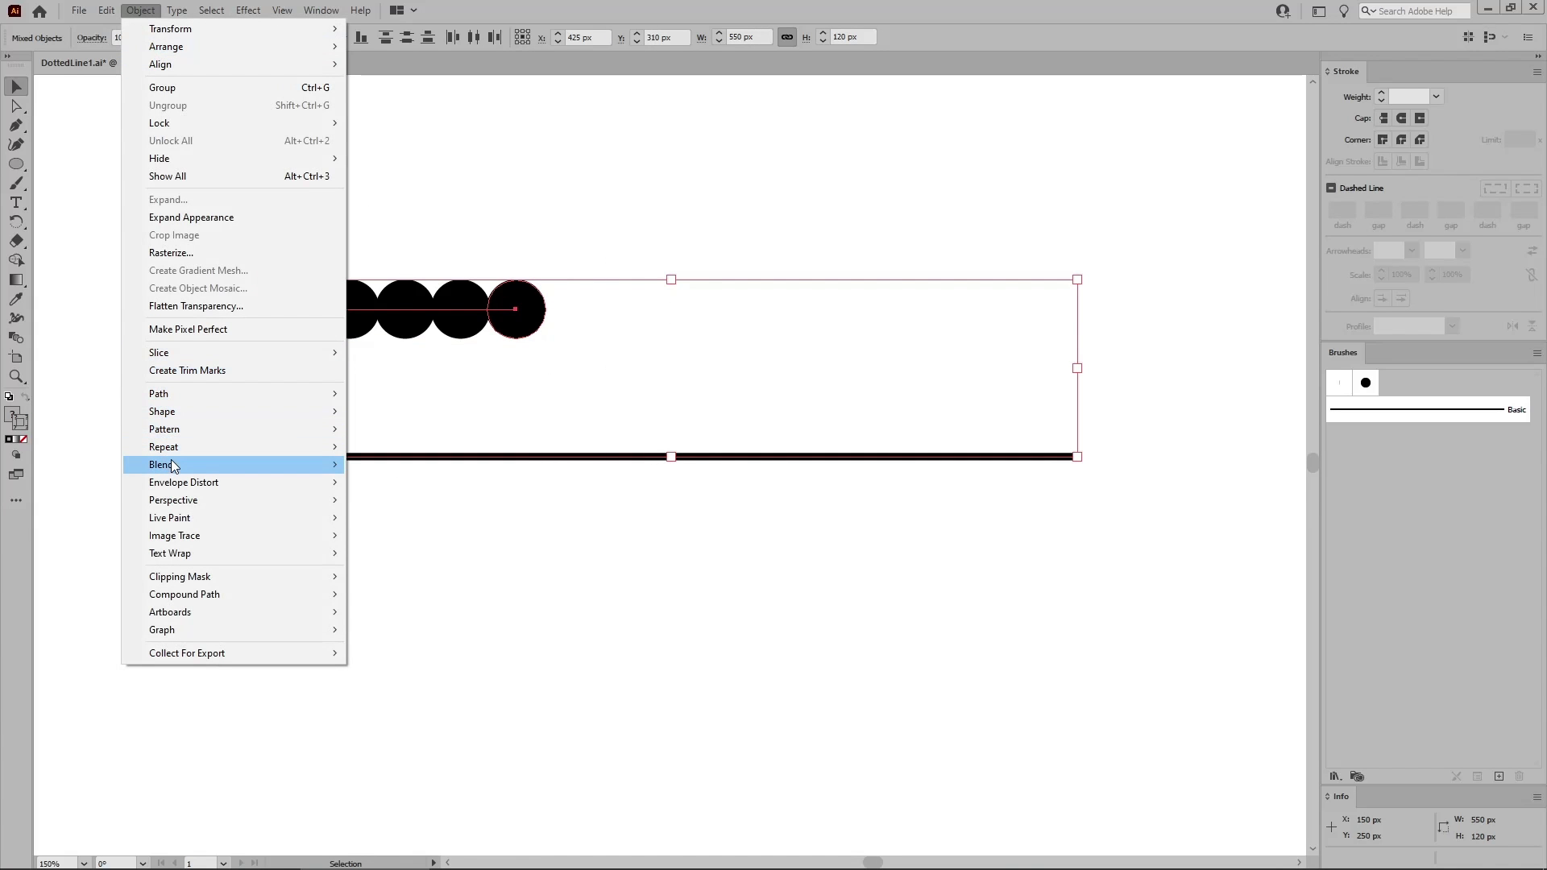
mouse_move(171, 464)
click(416, 553)
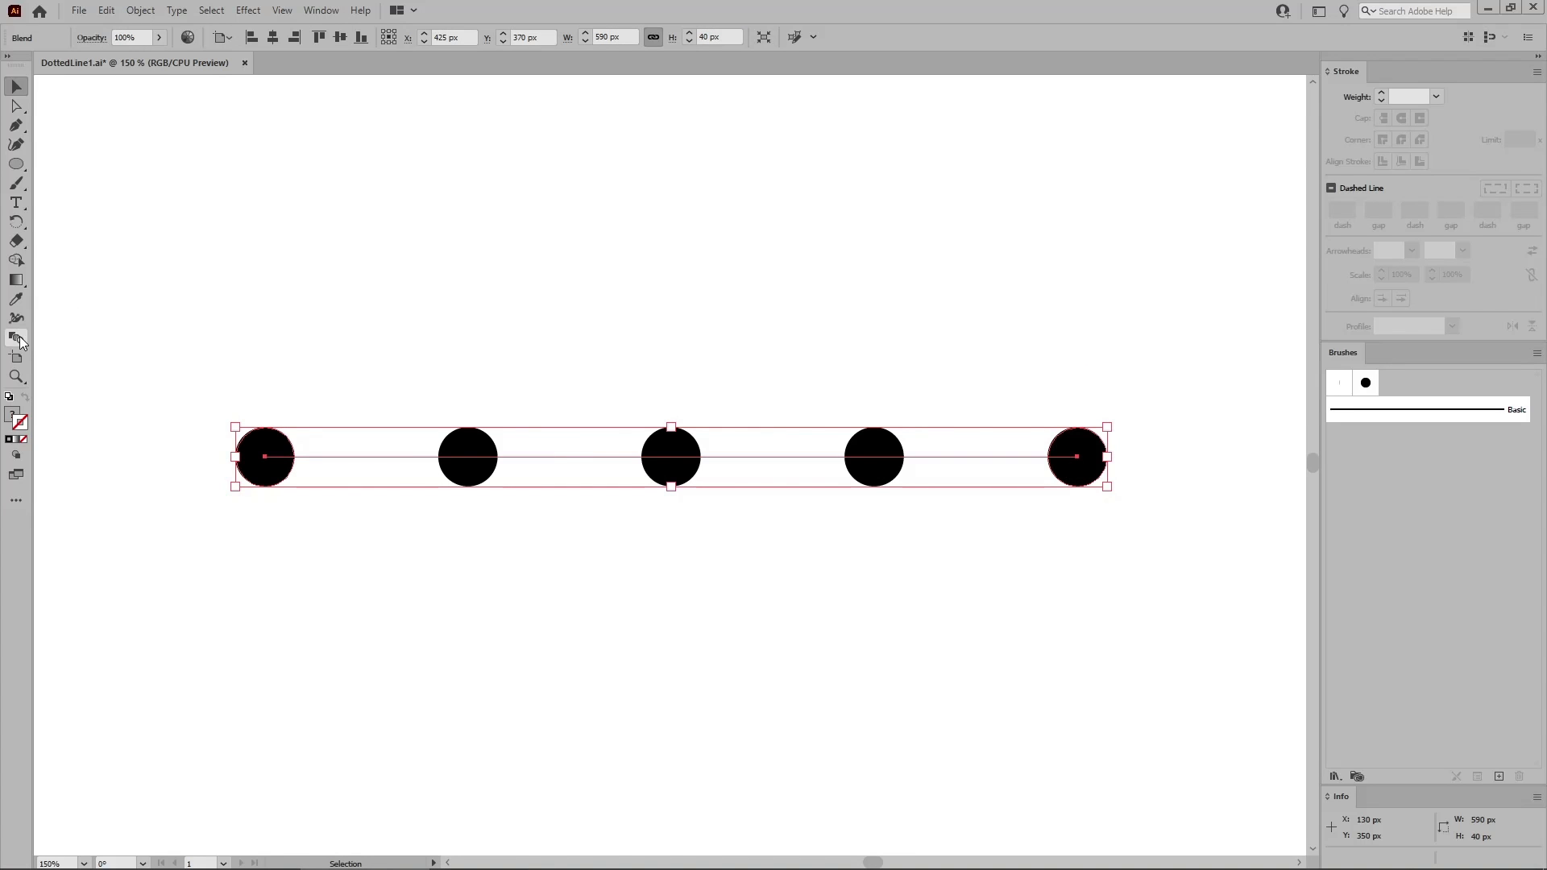
- Set the blend's spacing to Specified Steps with a value of 7
click(141, 10)
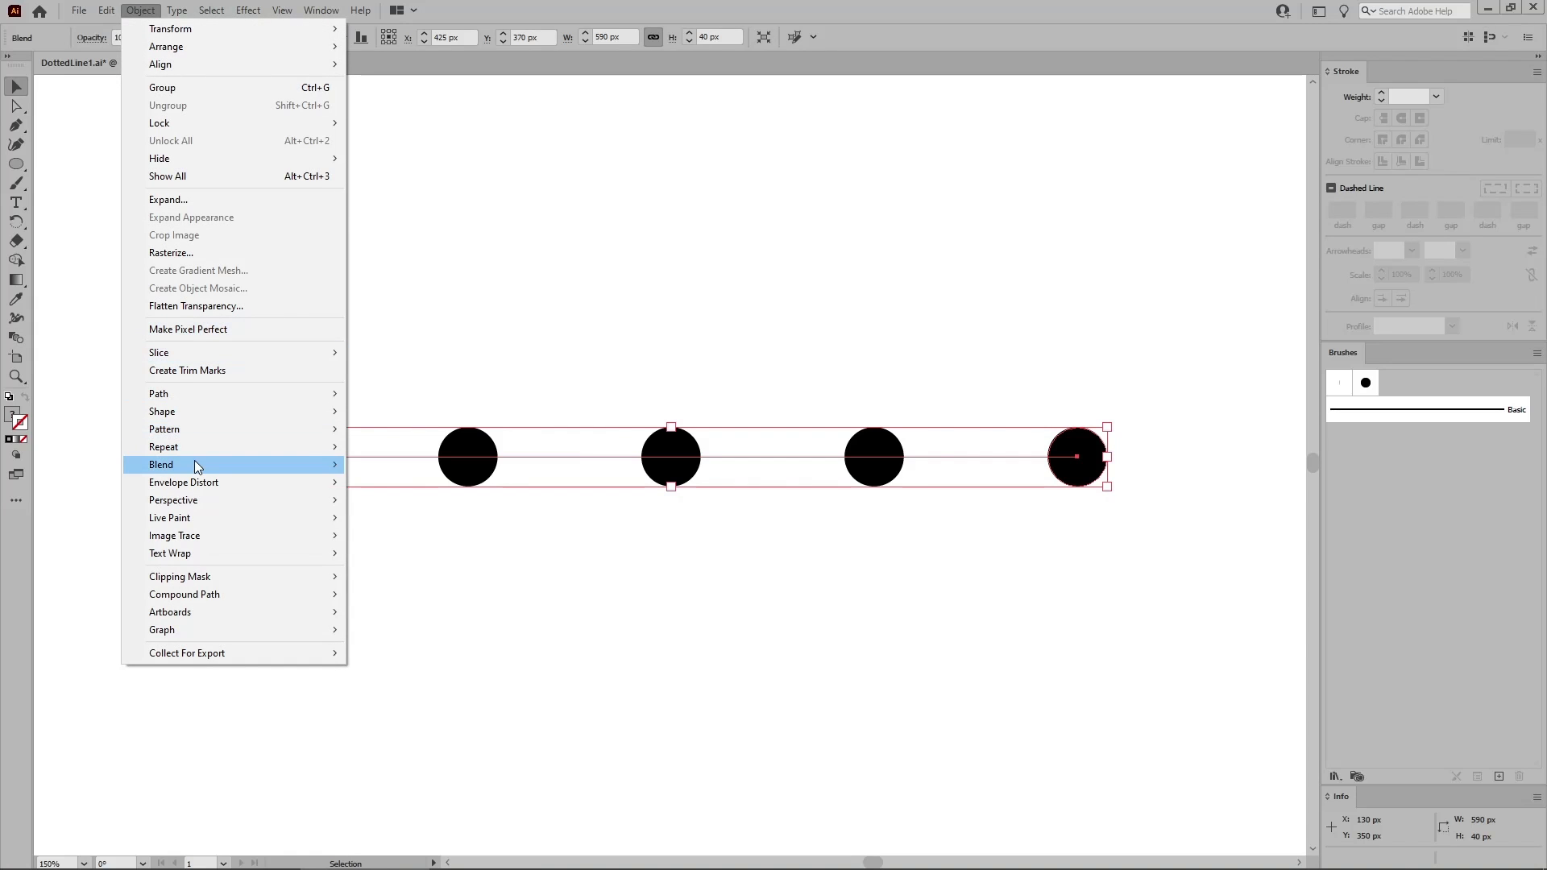
mouse_move(197, 465)
click(531, 505)
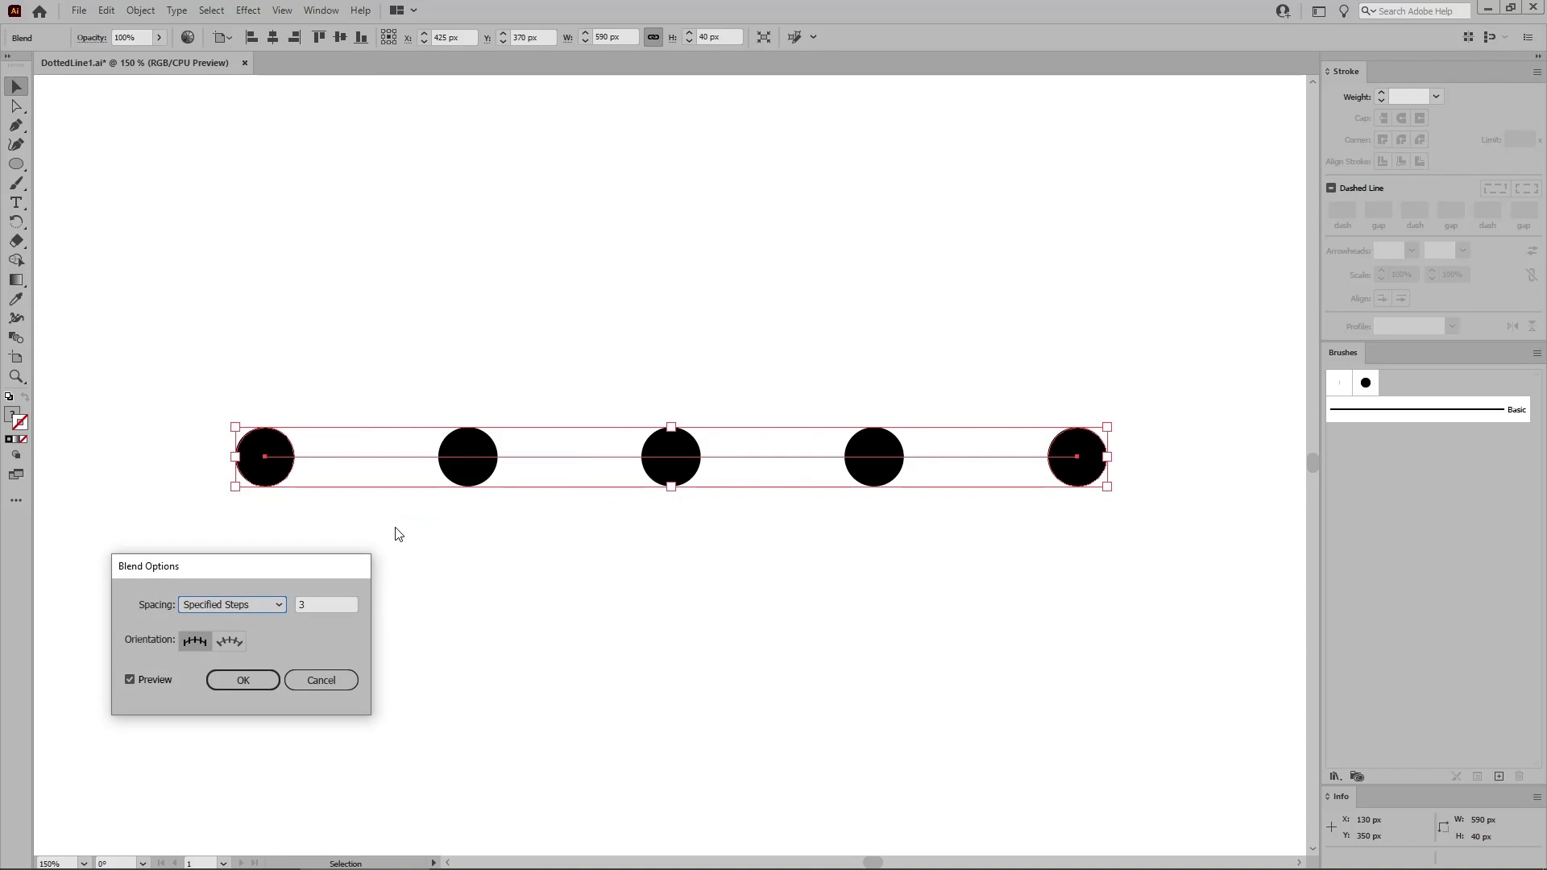
click(272, 606)
click(259, 636)
drag(316, 604, 250, 605)
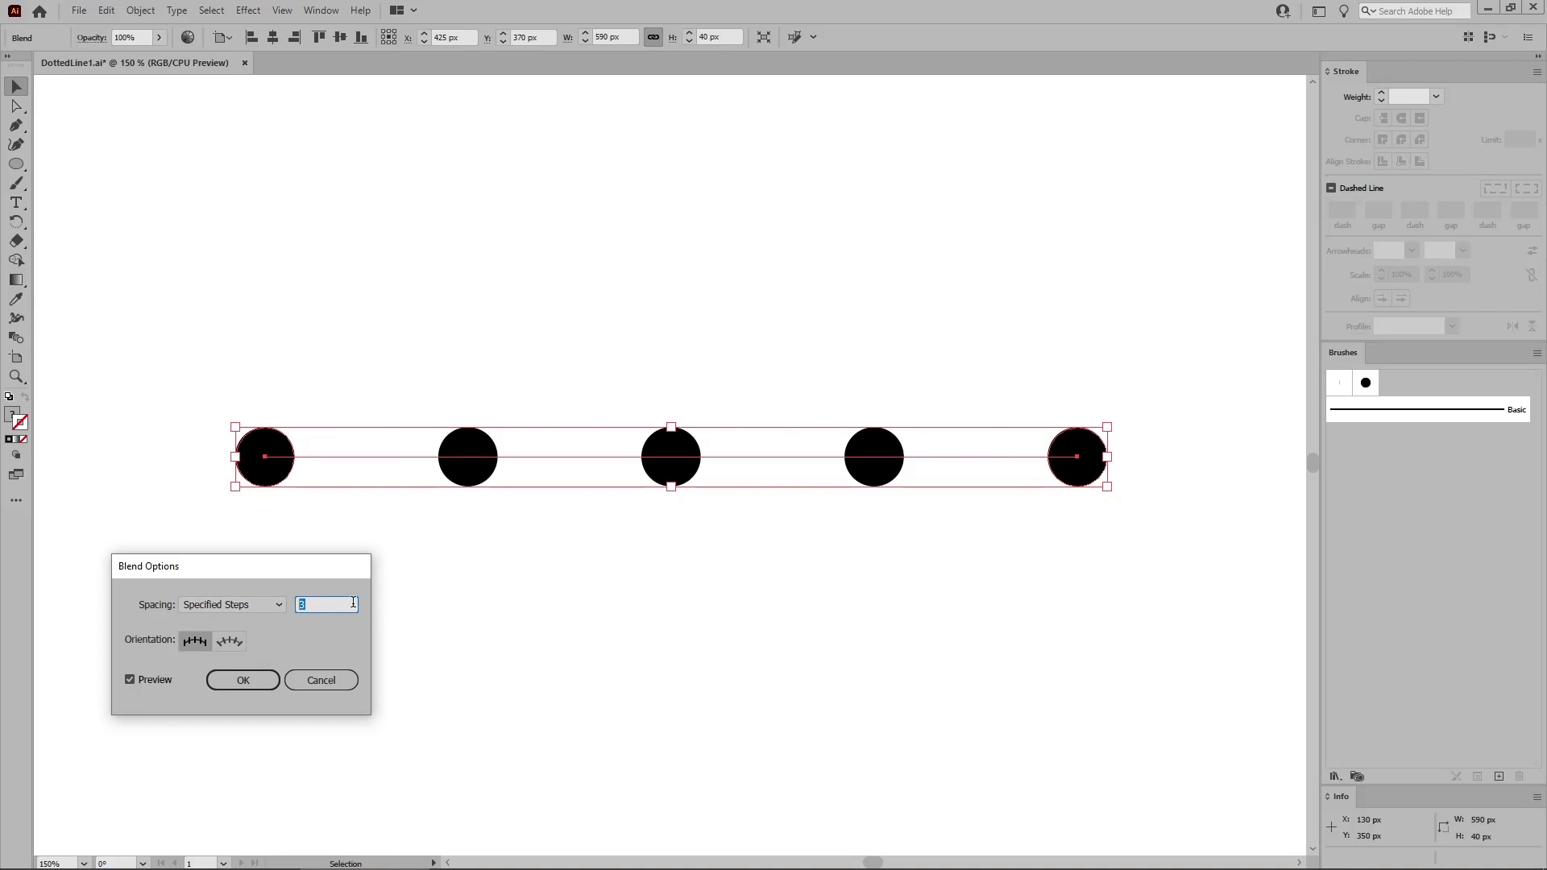
text(7)
key(Tab)
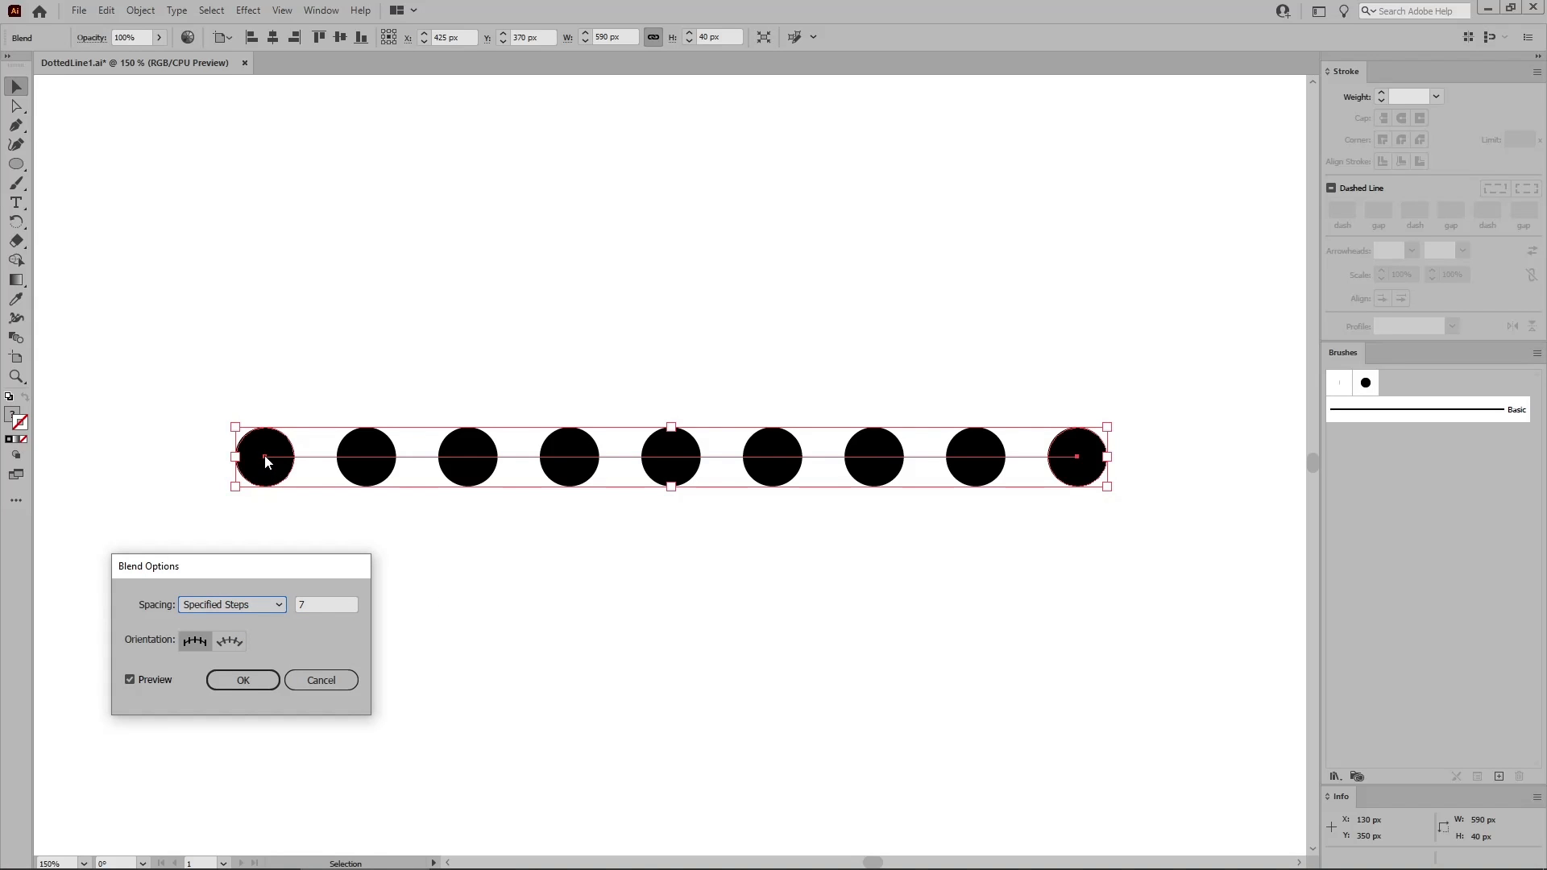
- Change the blend's spacing to Specified Distance with a value of 50 px
click(249, 612)
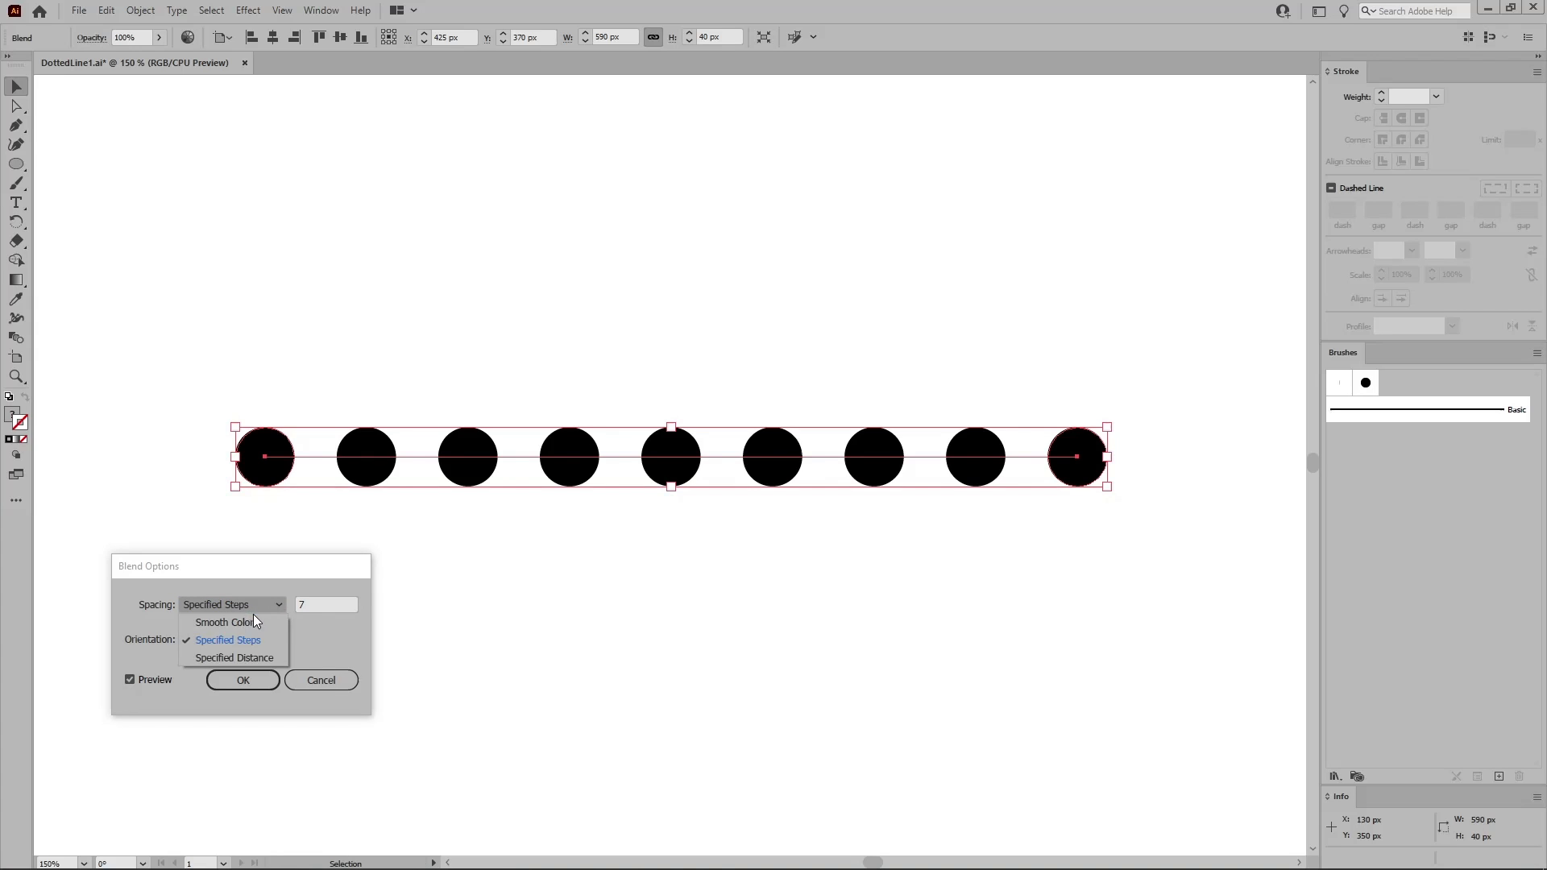
click(253, 654)
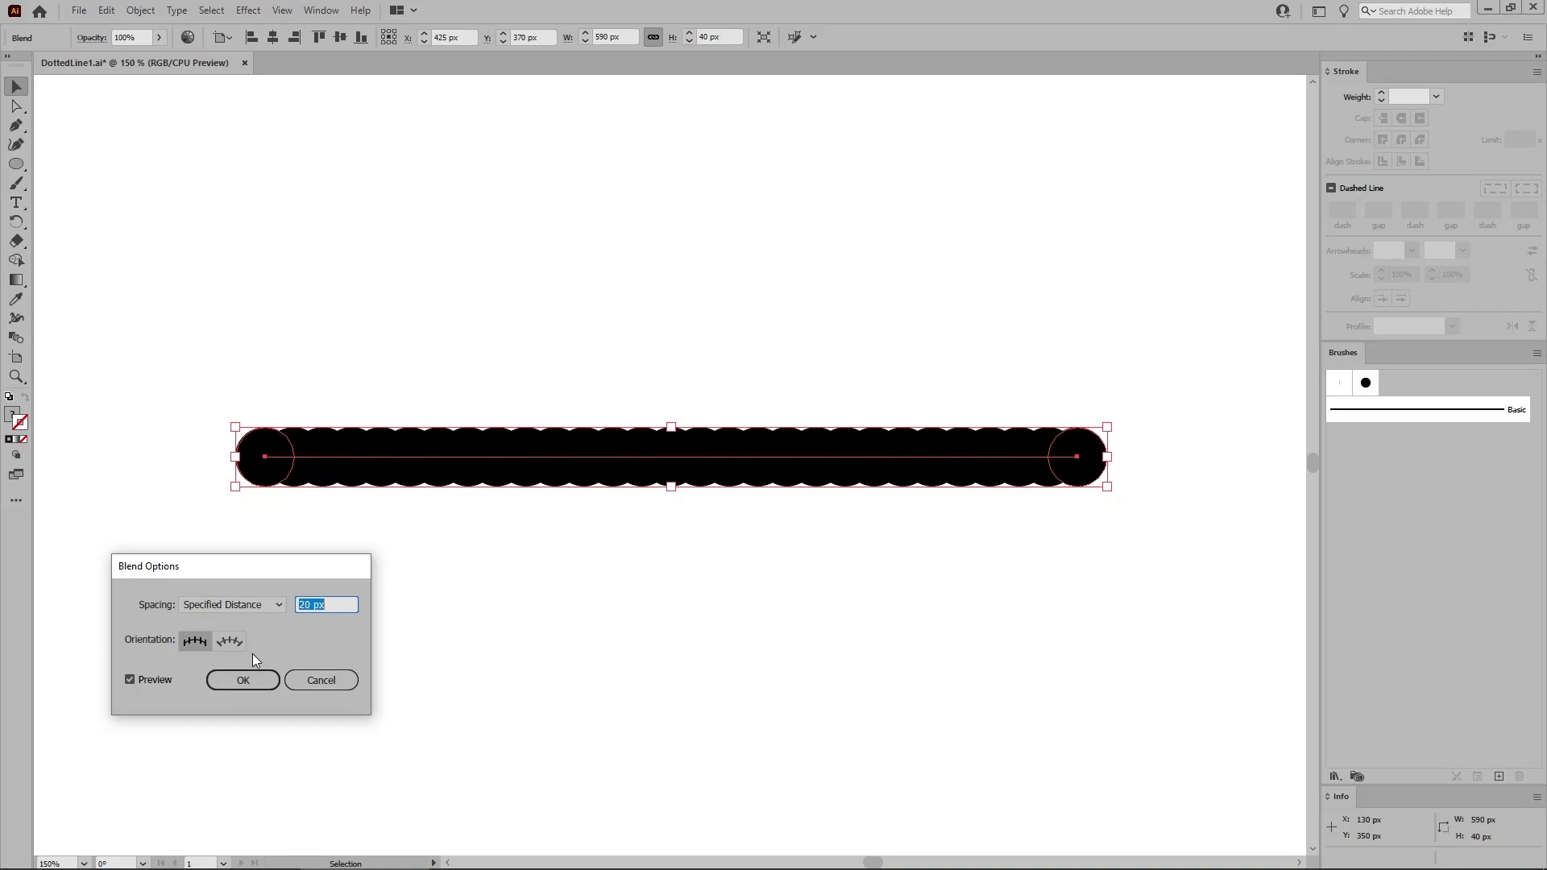
text(50)
click(278, 606)
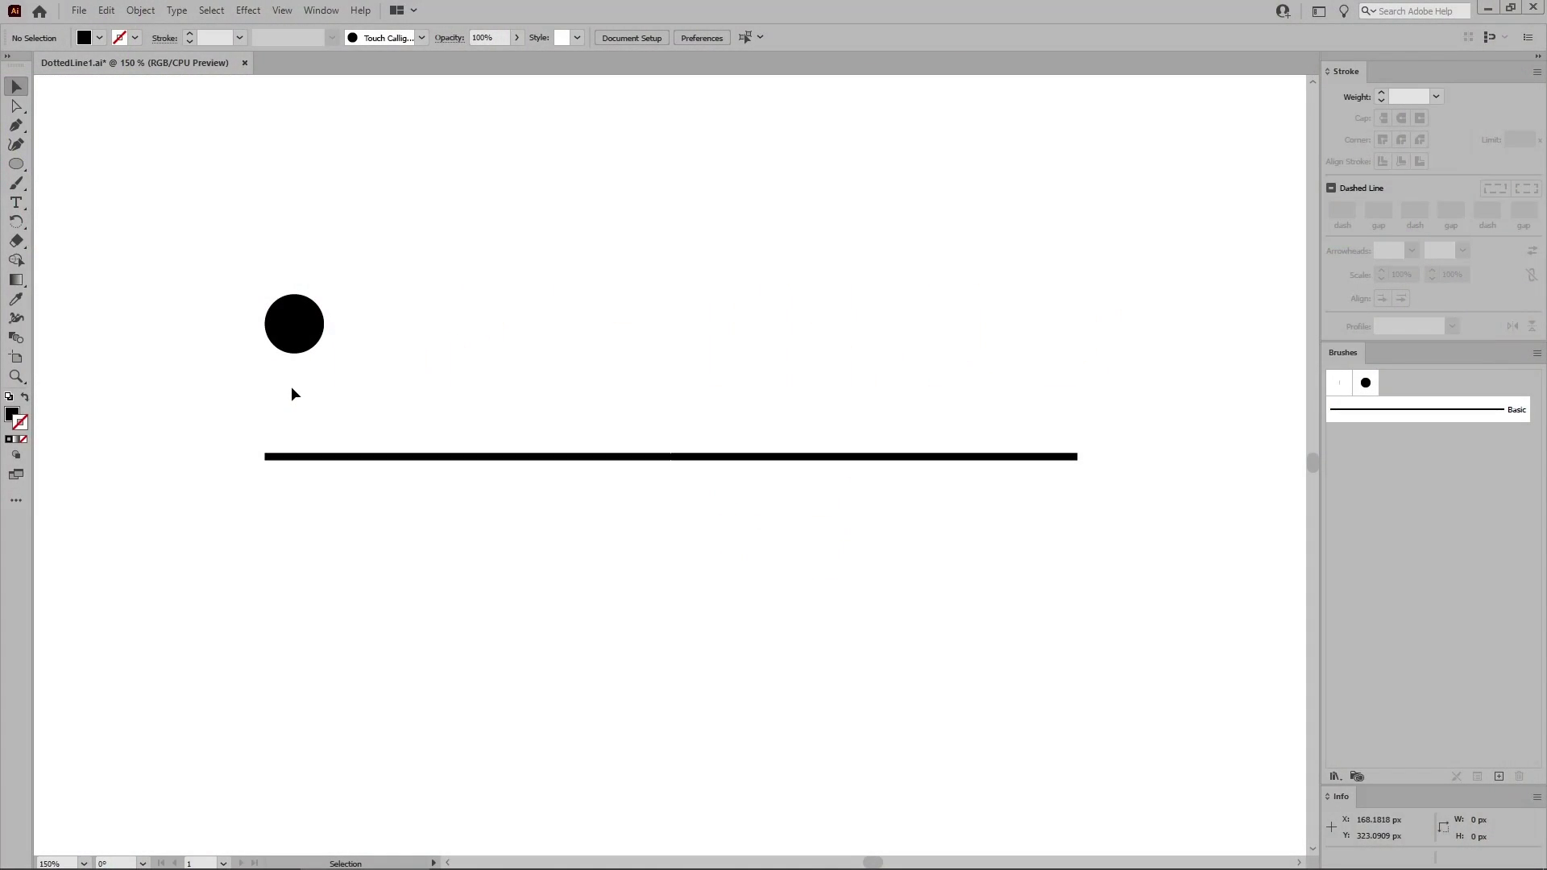
- Create a new scatter brush from the black circle above the line, keeping the default brush options
drag(438, 365, 600, 511)
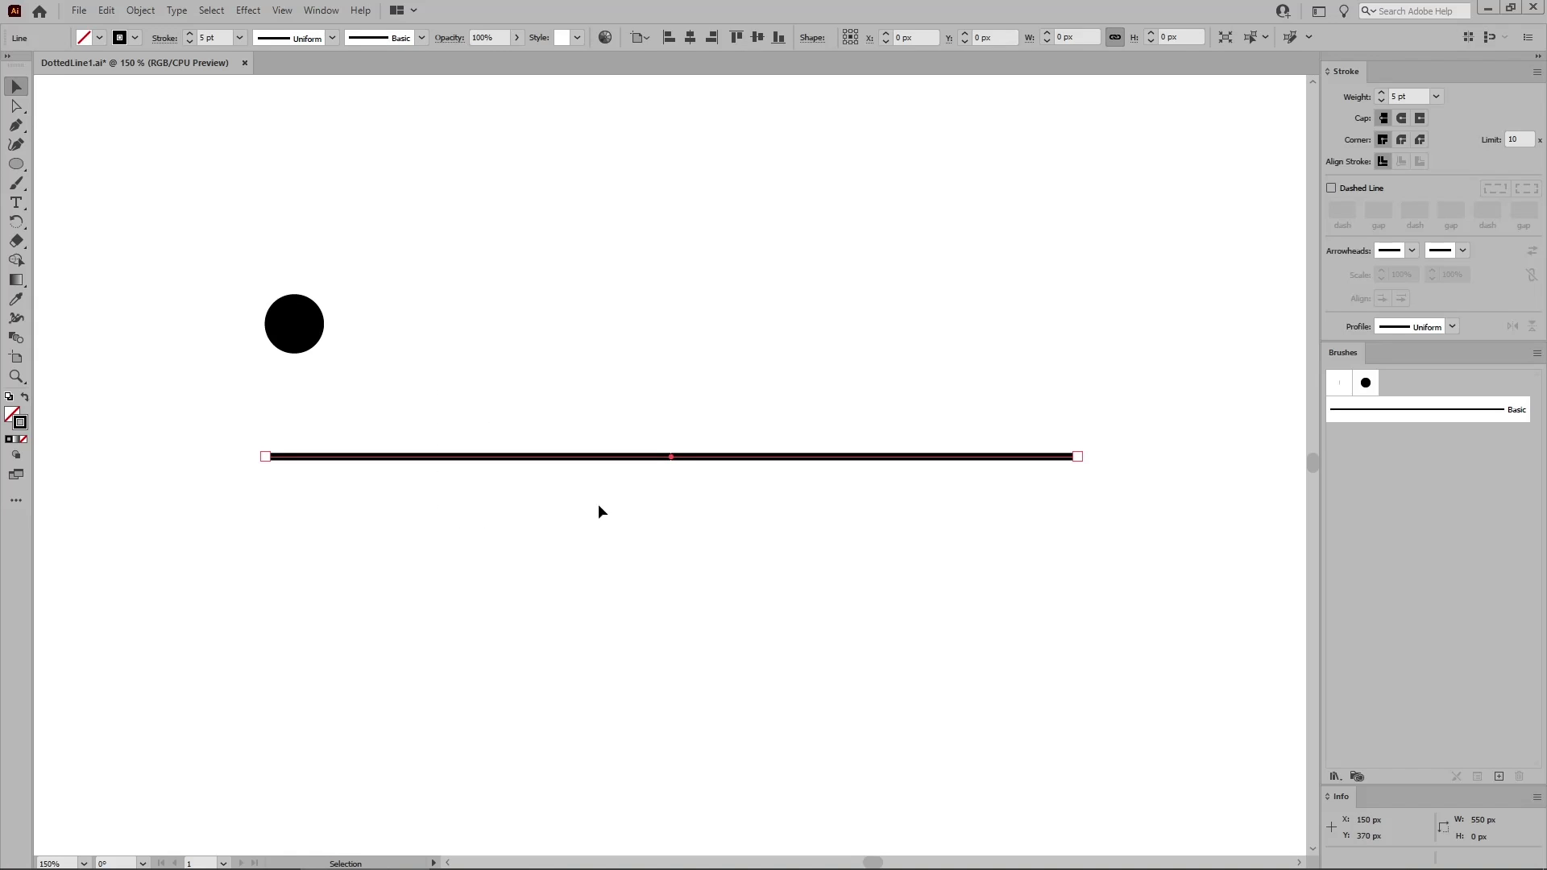
drag(355, 260, 224, 381)
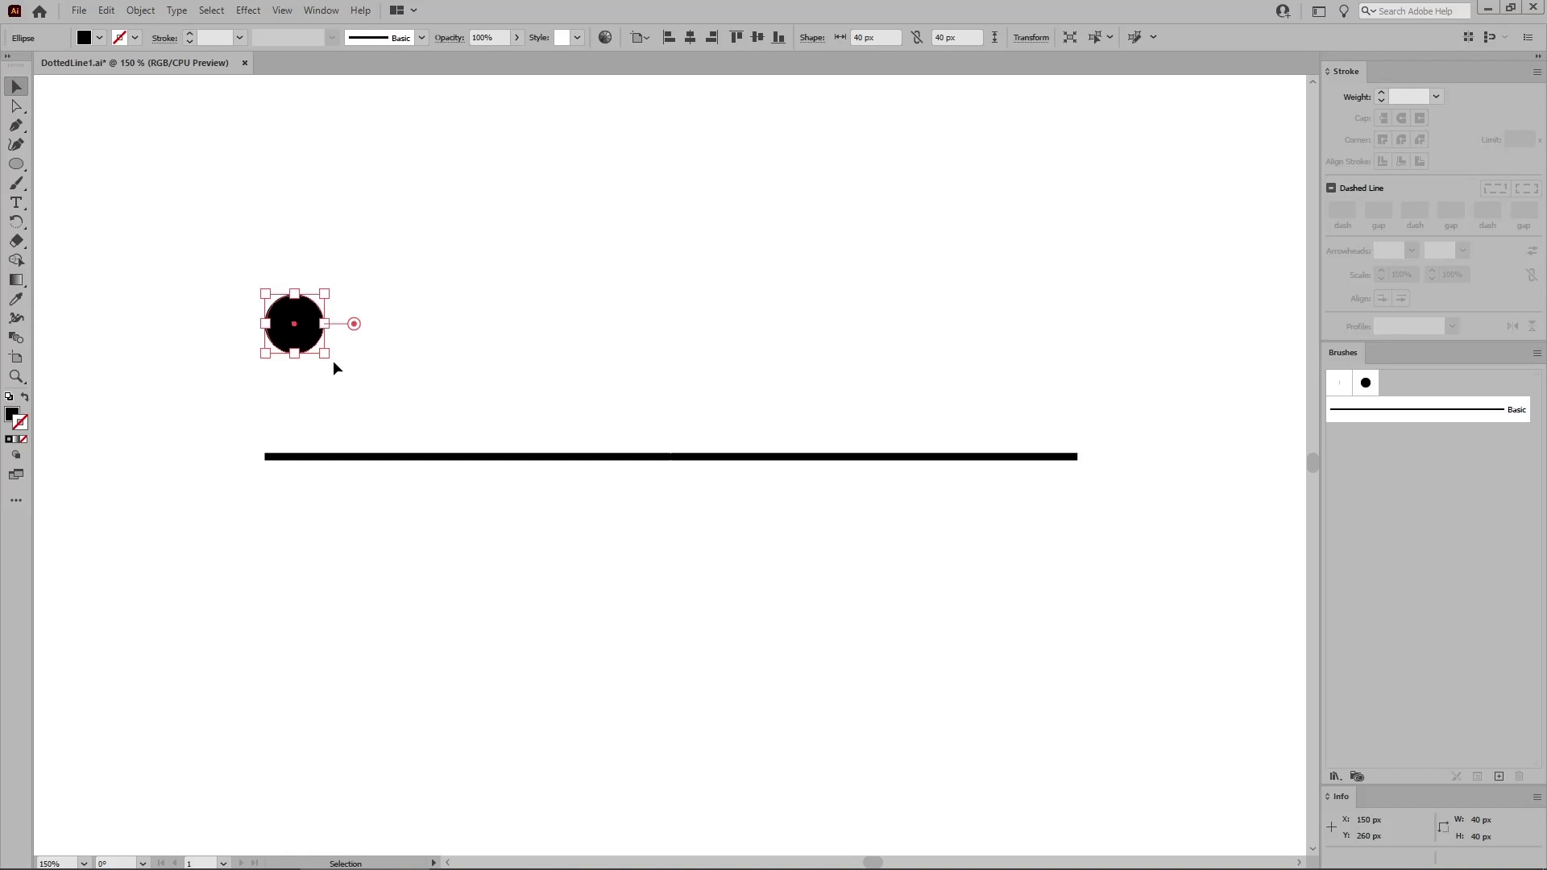
click(321, 10)
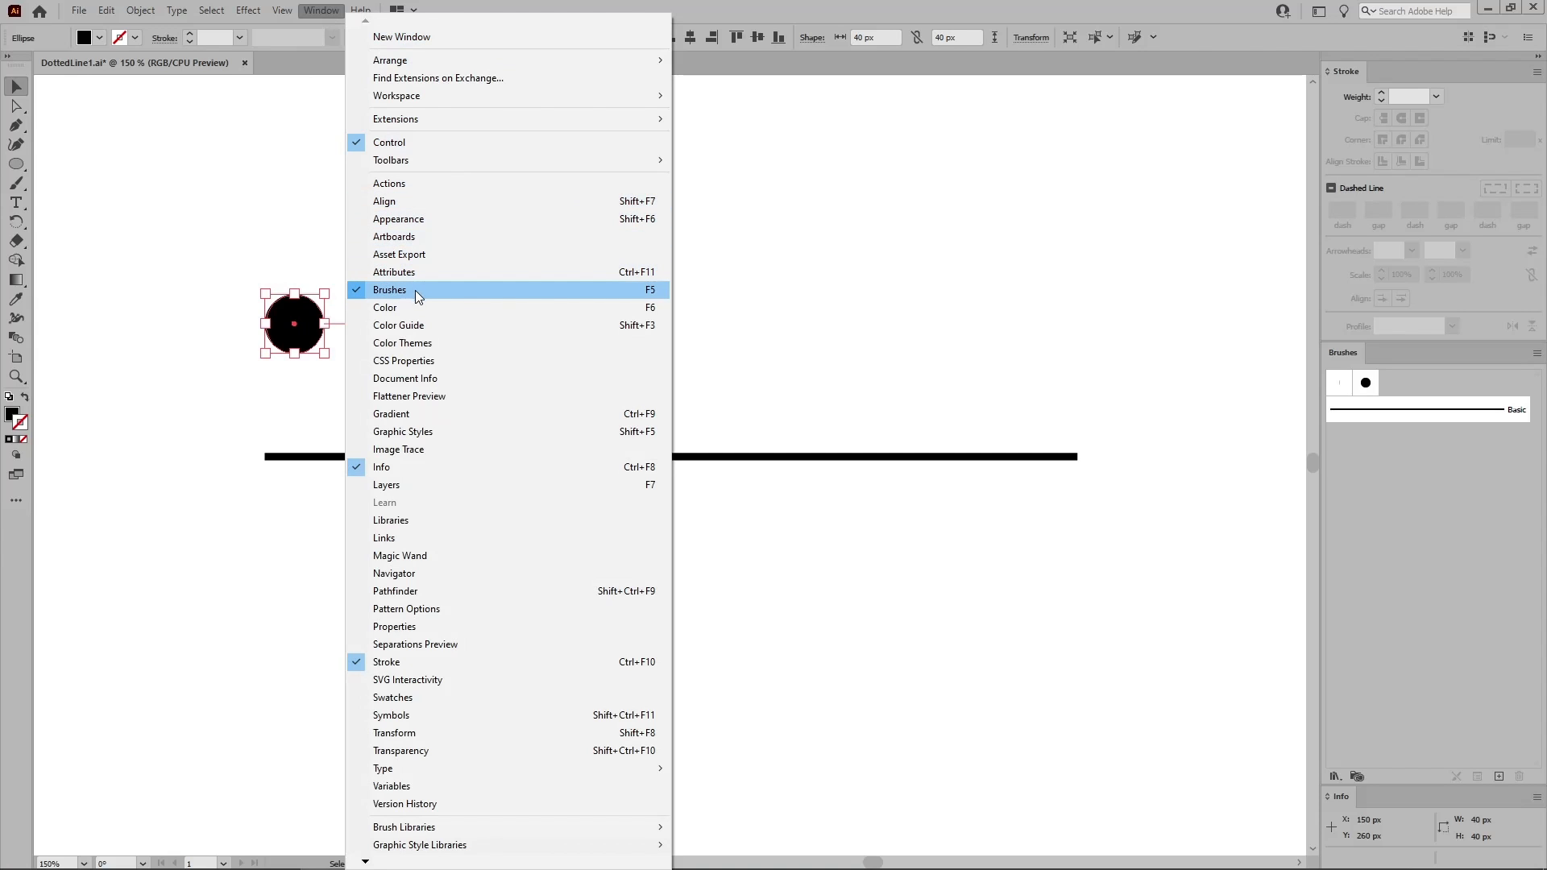
click(1412, 525)
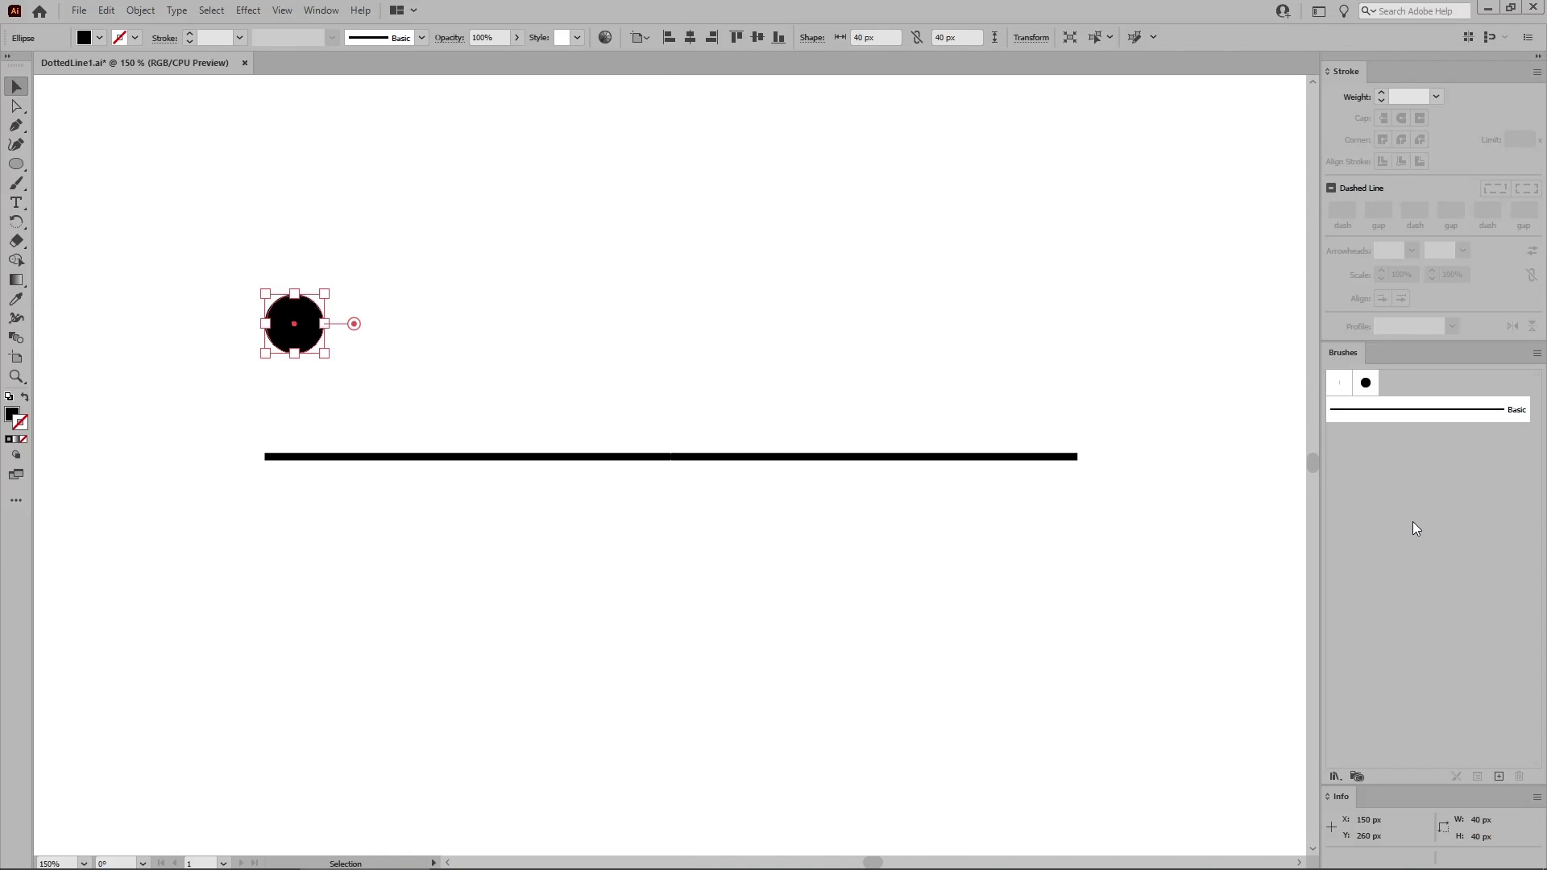
click(1499, 777)
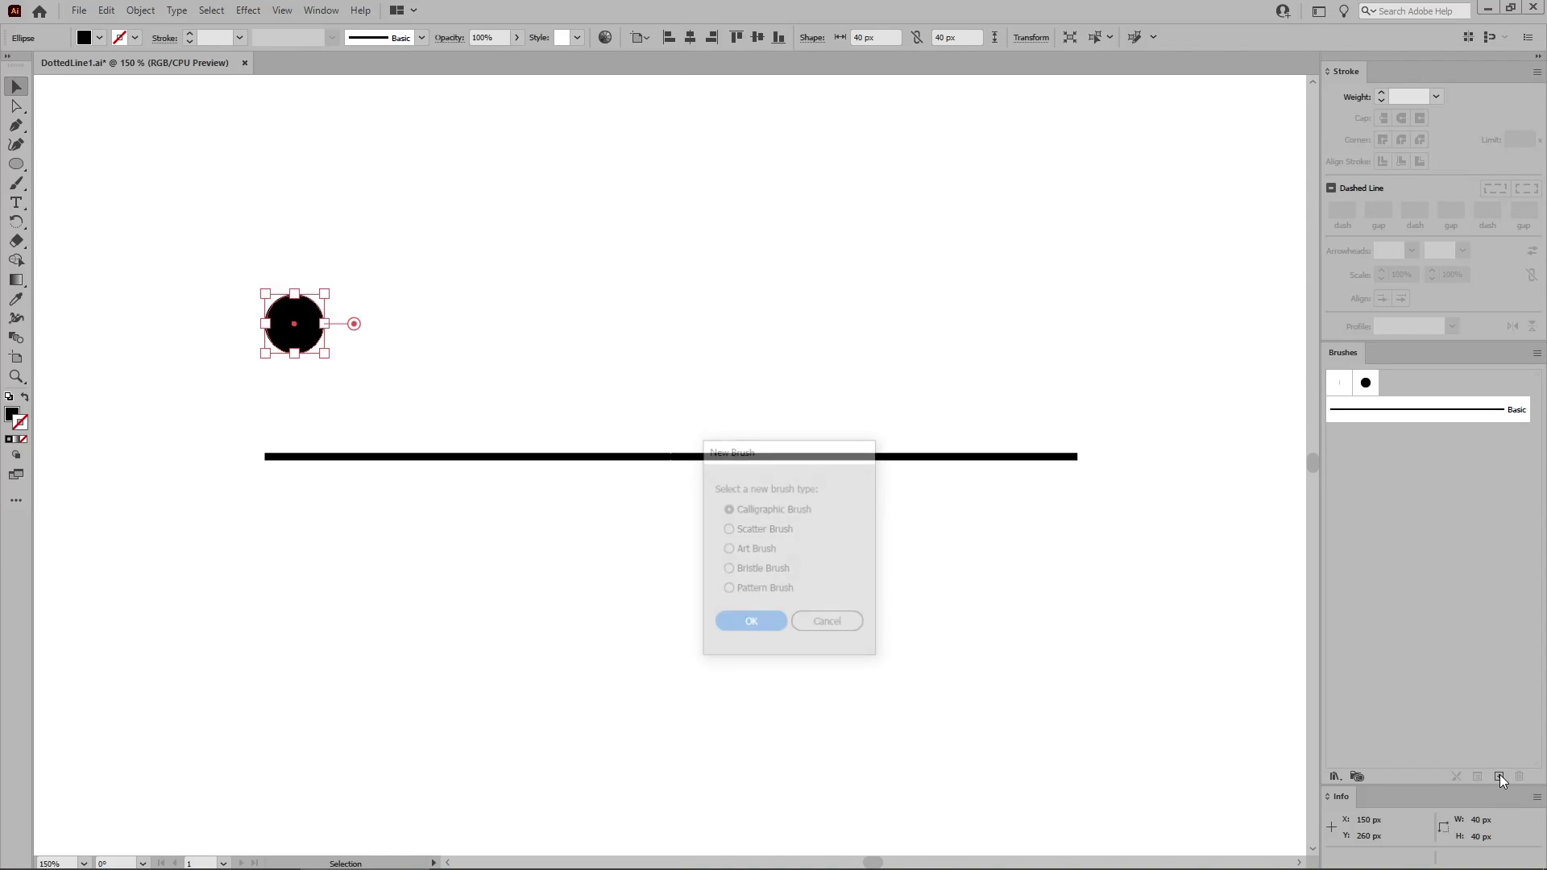
click(766, 530)
click(751, 623)
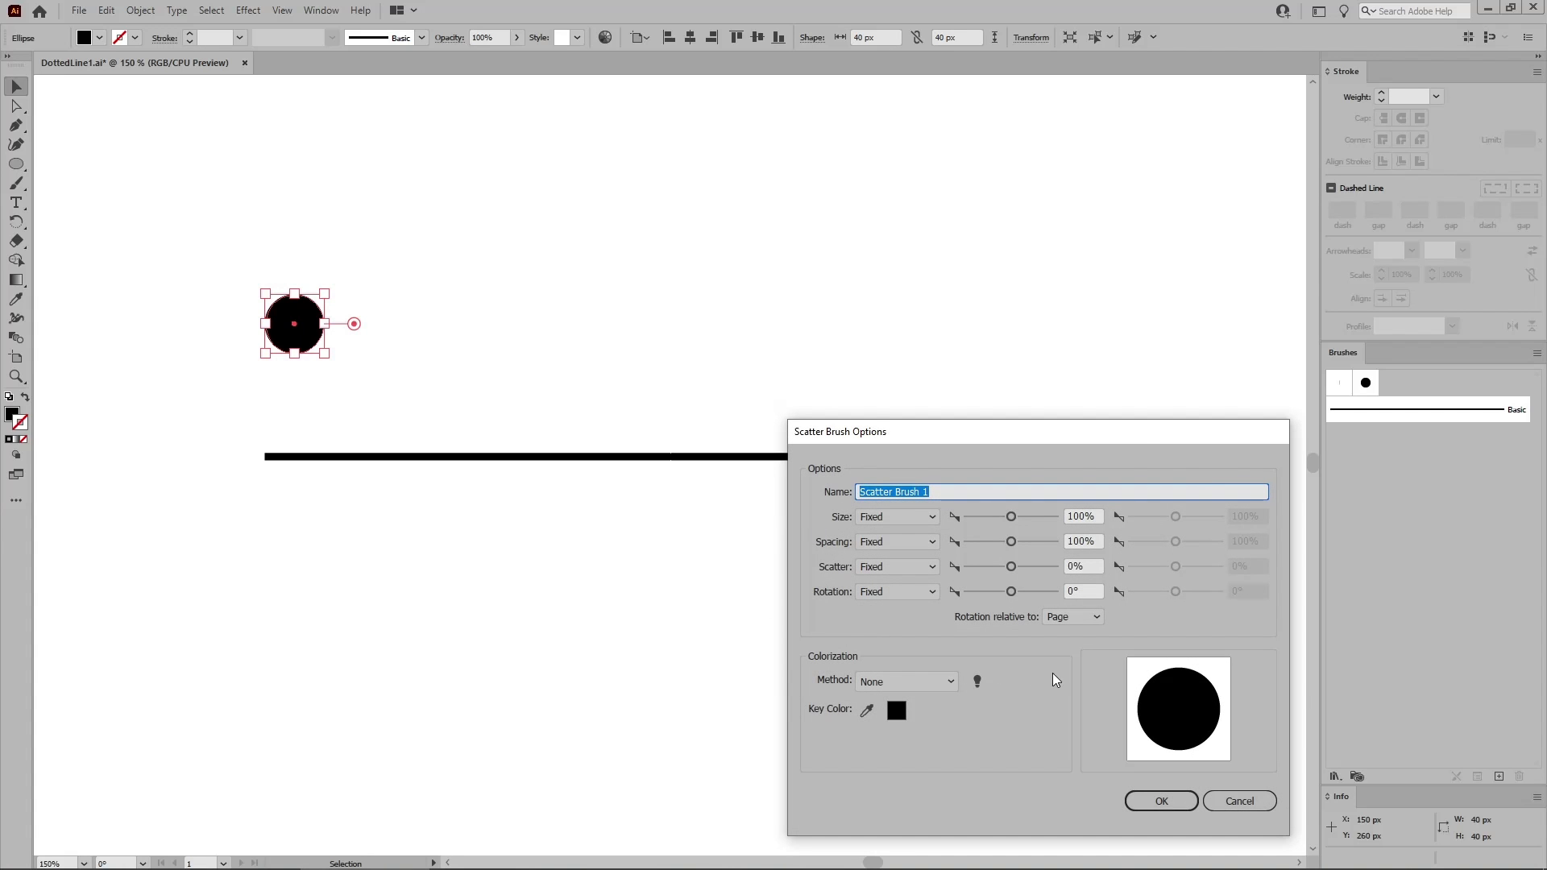
click(1162, 801)
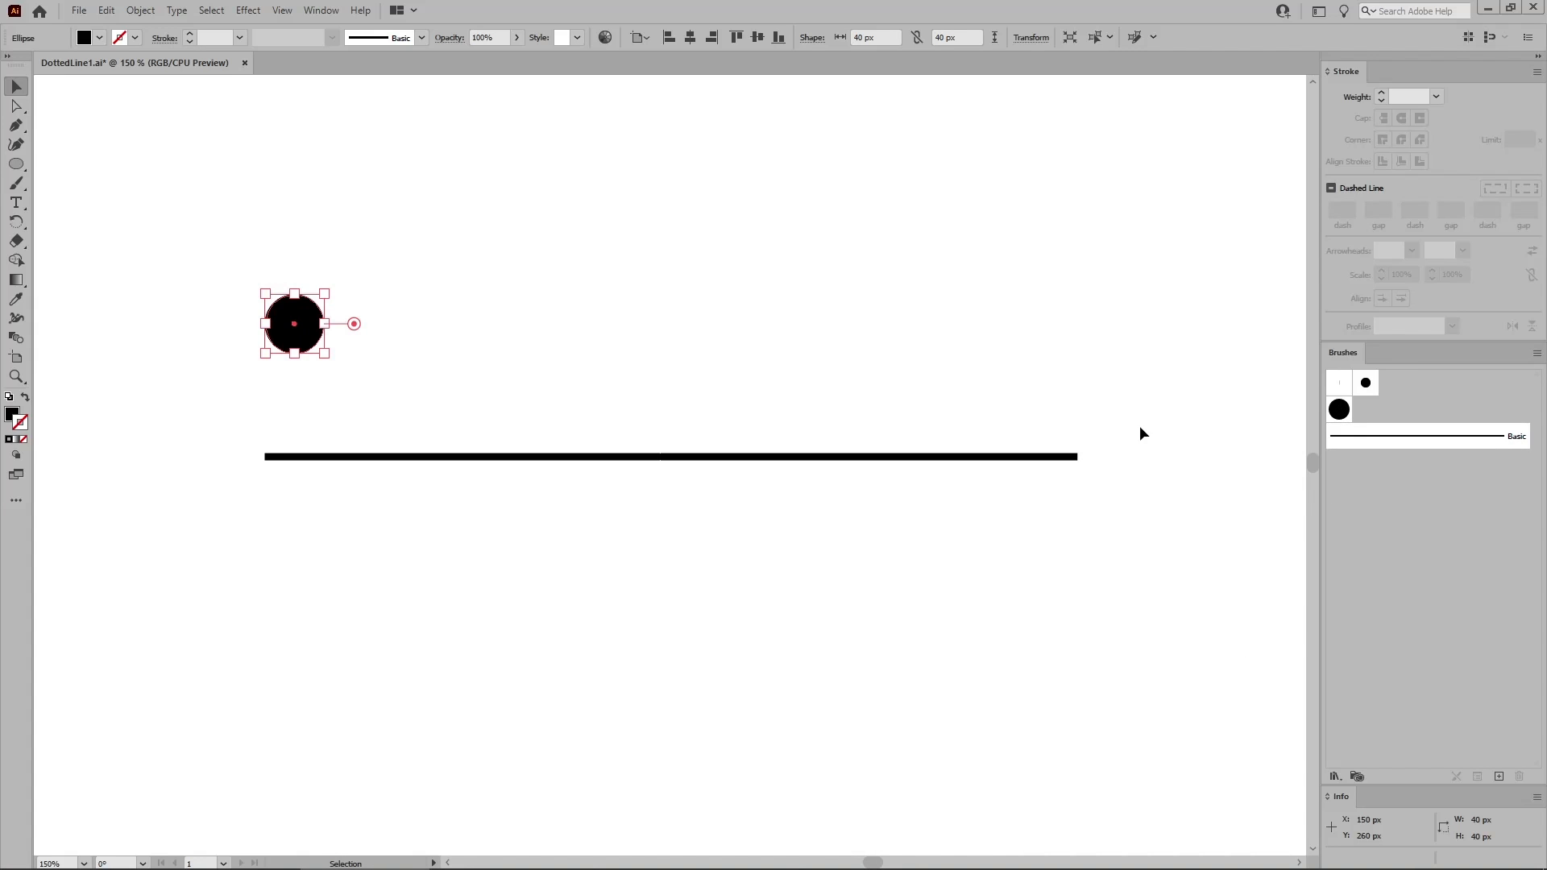
- Apply the new circle scatter brush to the line and set the brush's size to 50% and spacing to 150%
click(1059, 456)
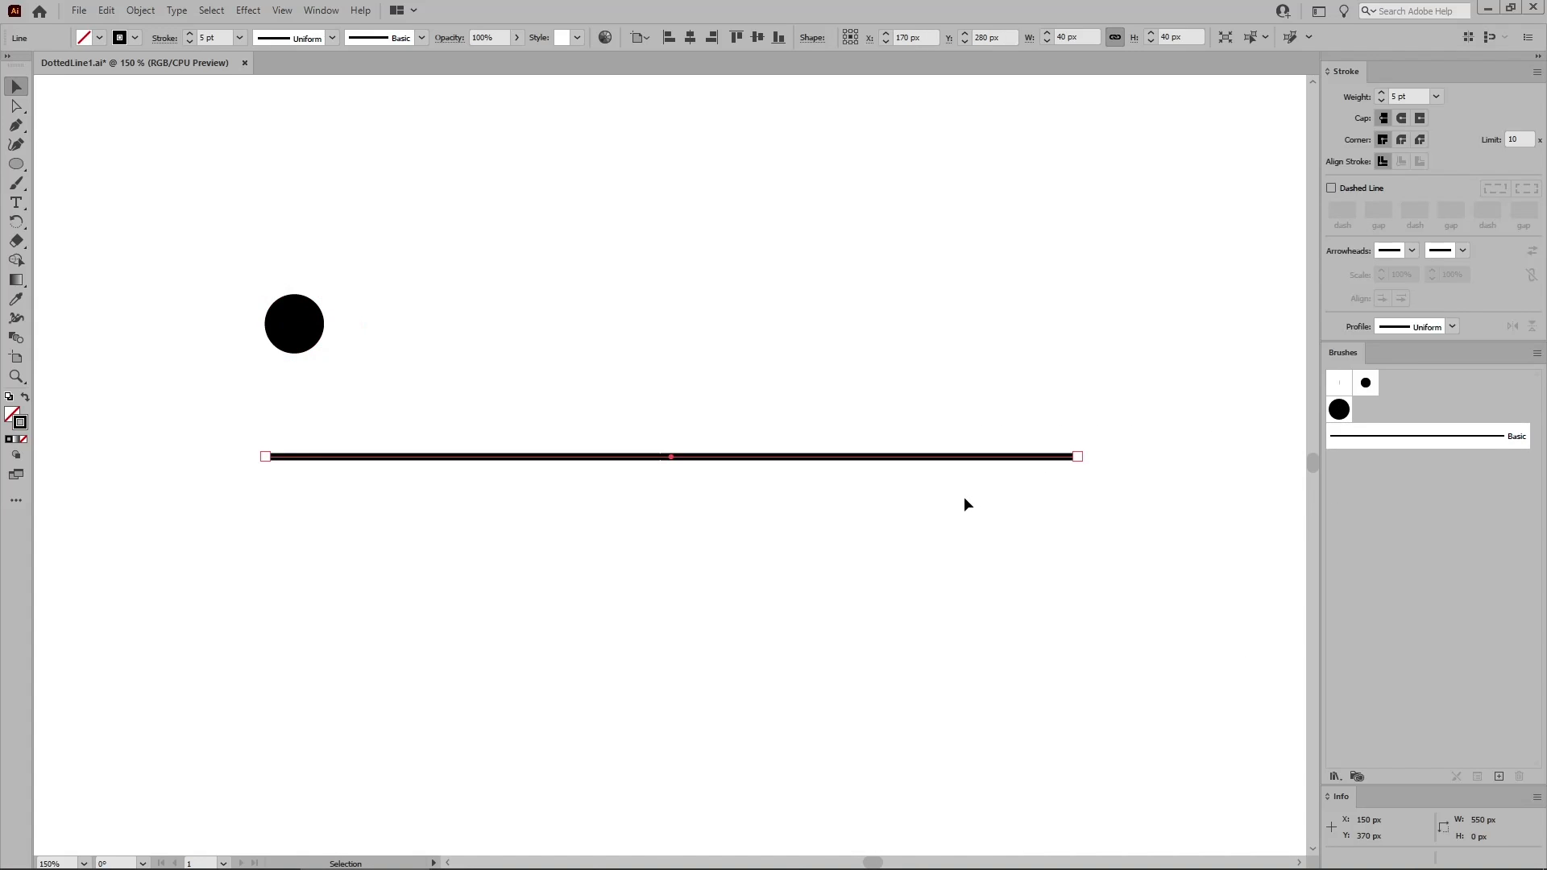
click(1339, 411)
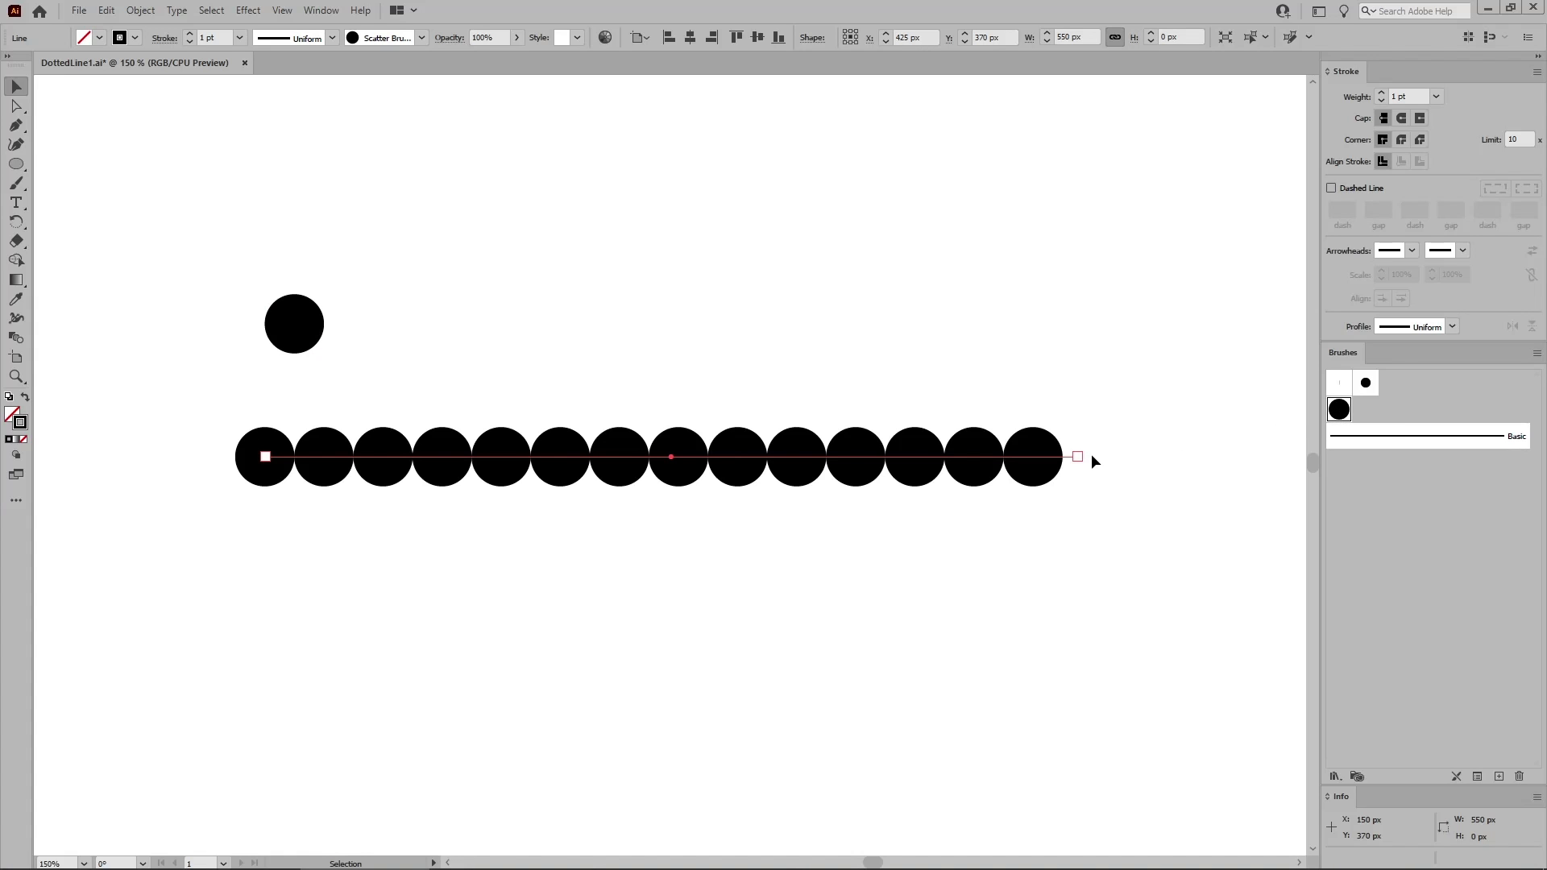
double_click(1336, 411)
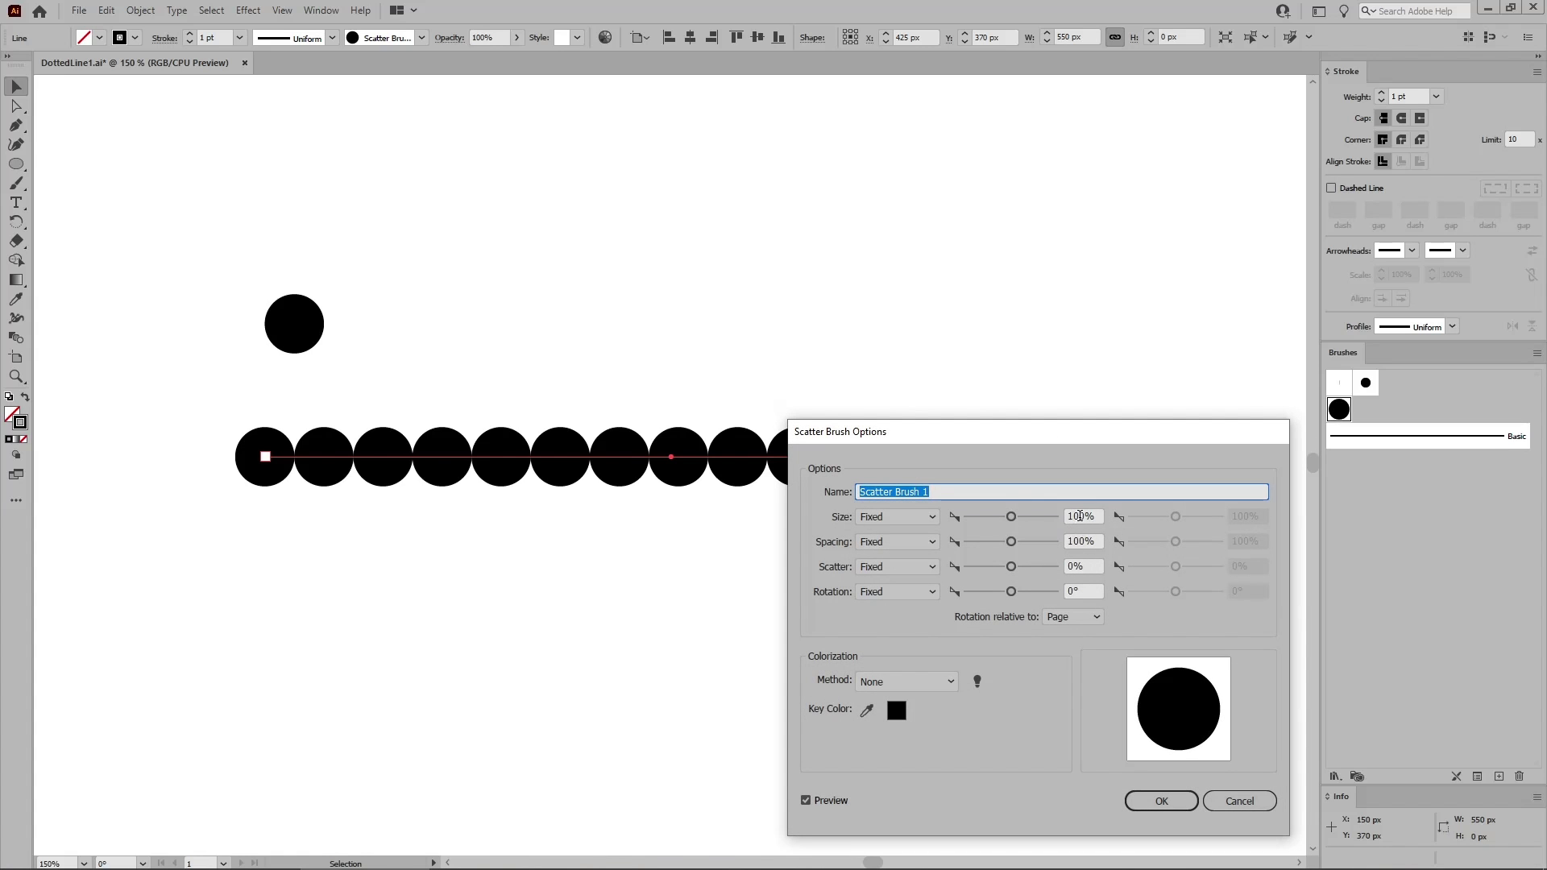
drag(1080, 517, 1050, 552)
text(5)
text(15)
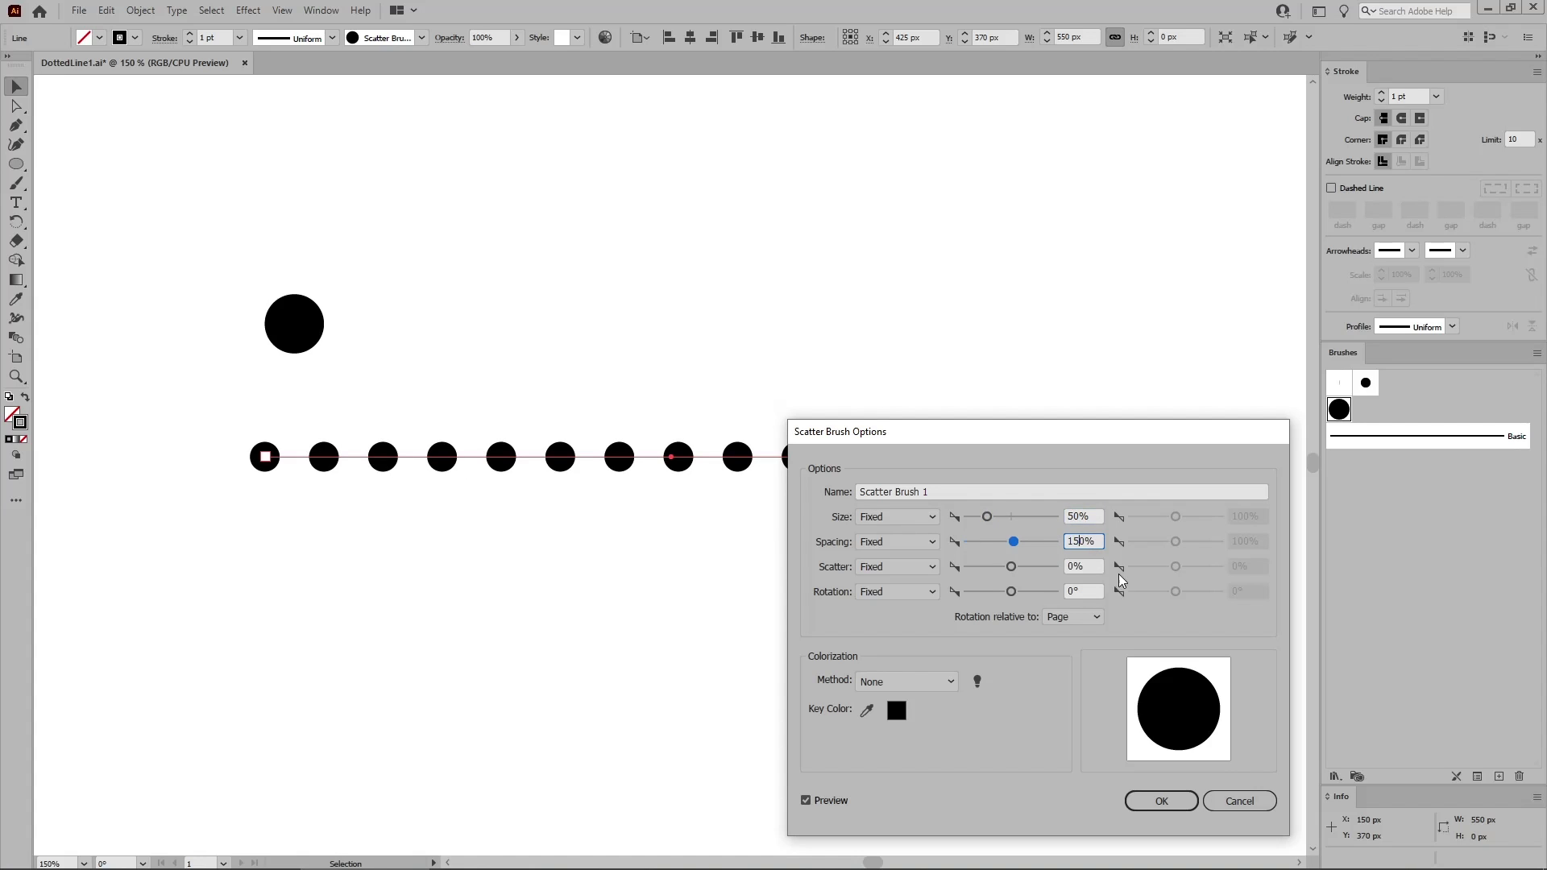
click(1092, 518)
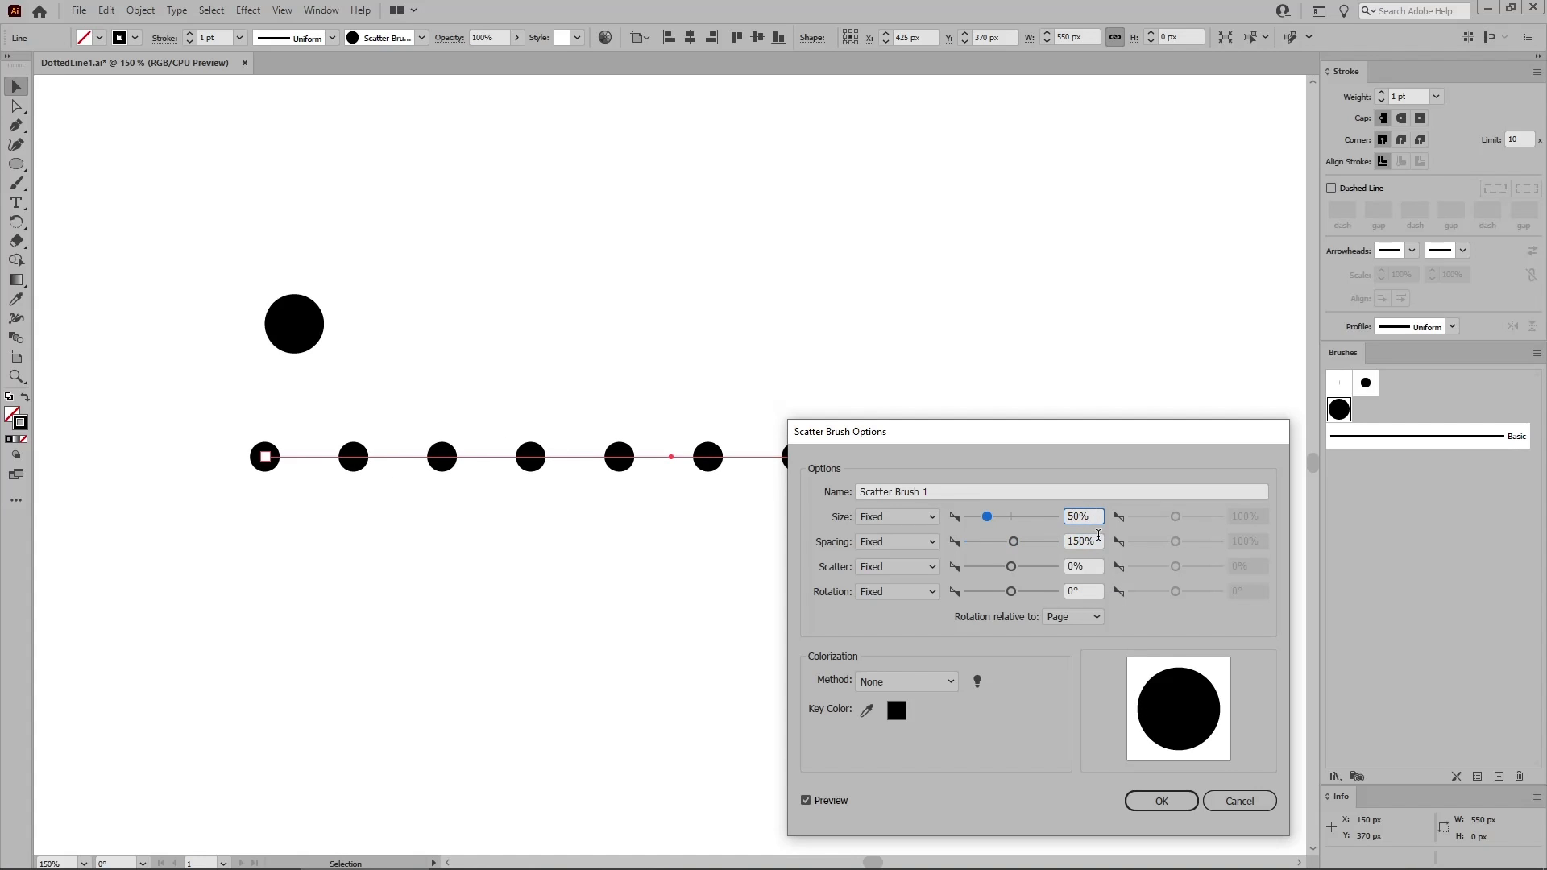
click(1164, 804)
- Set the stroke weight of the scatter-brushed line to 2 pt
click(767, 462)
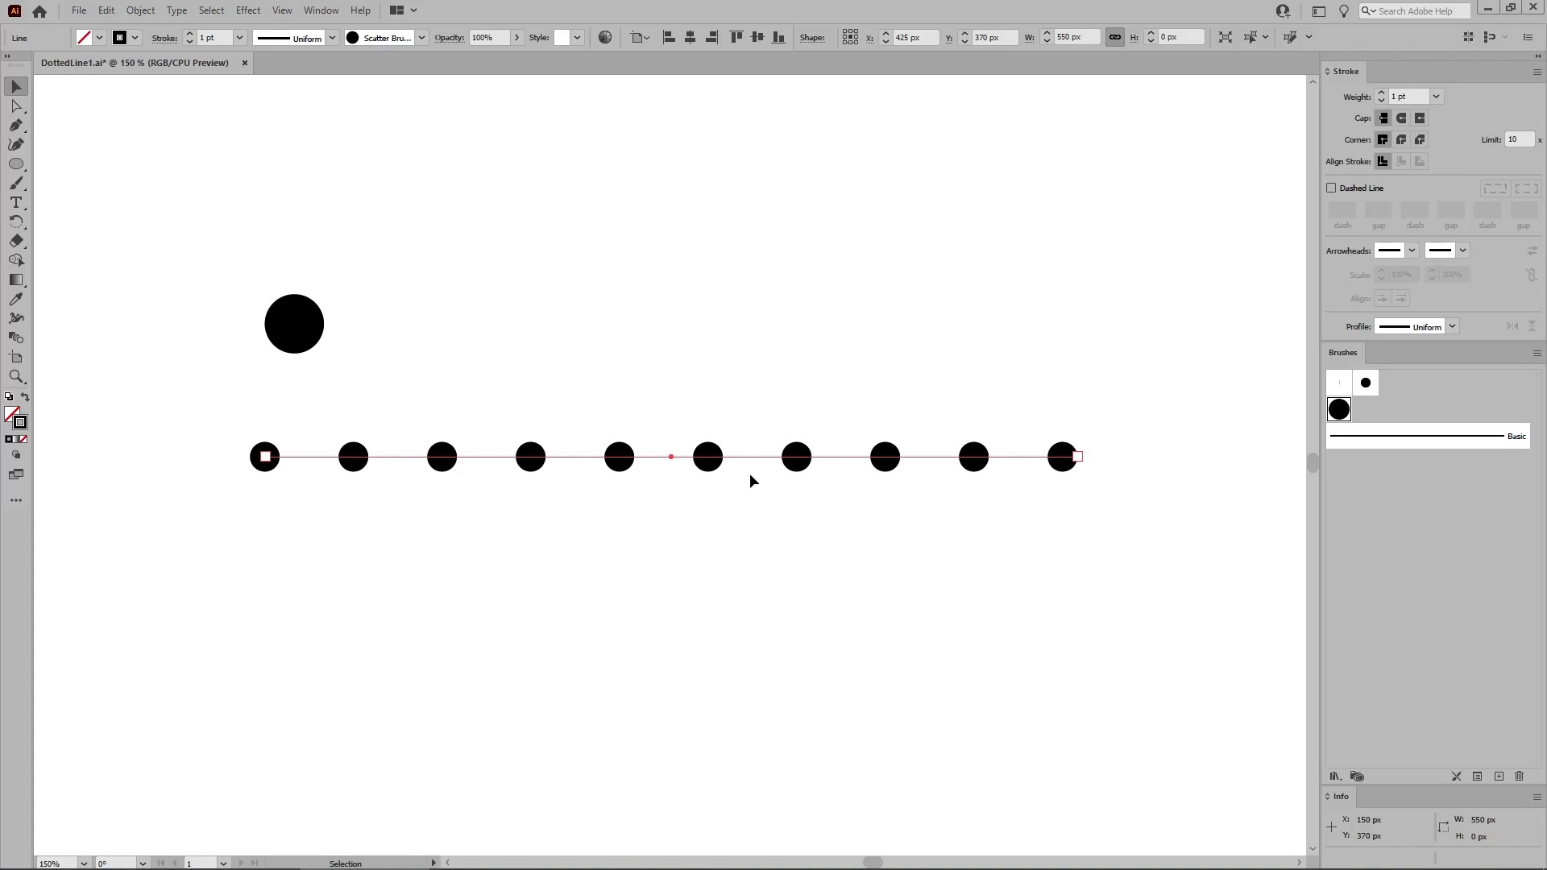
click(239, 38)
click(256, 125)
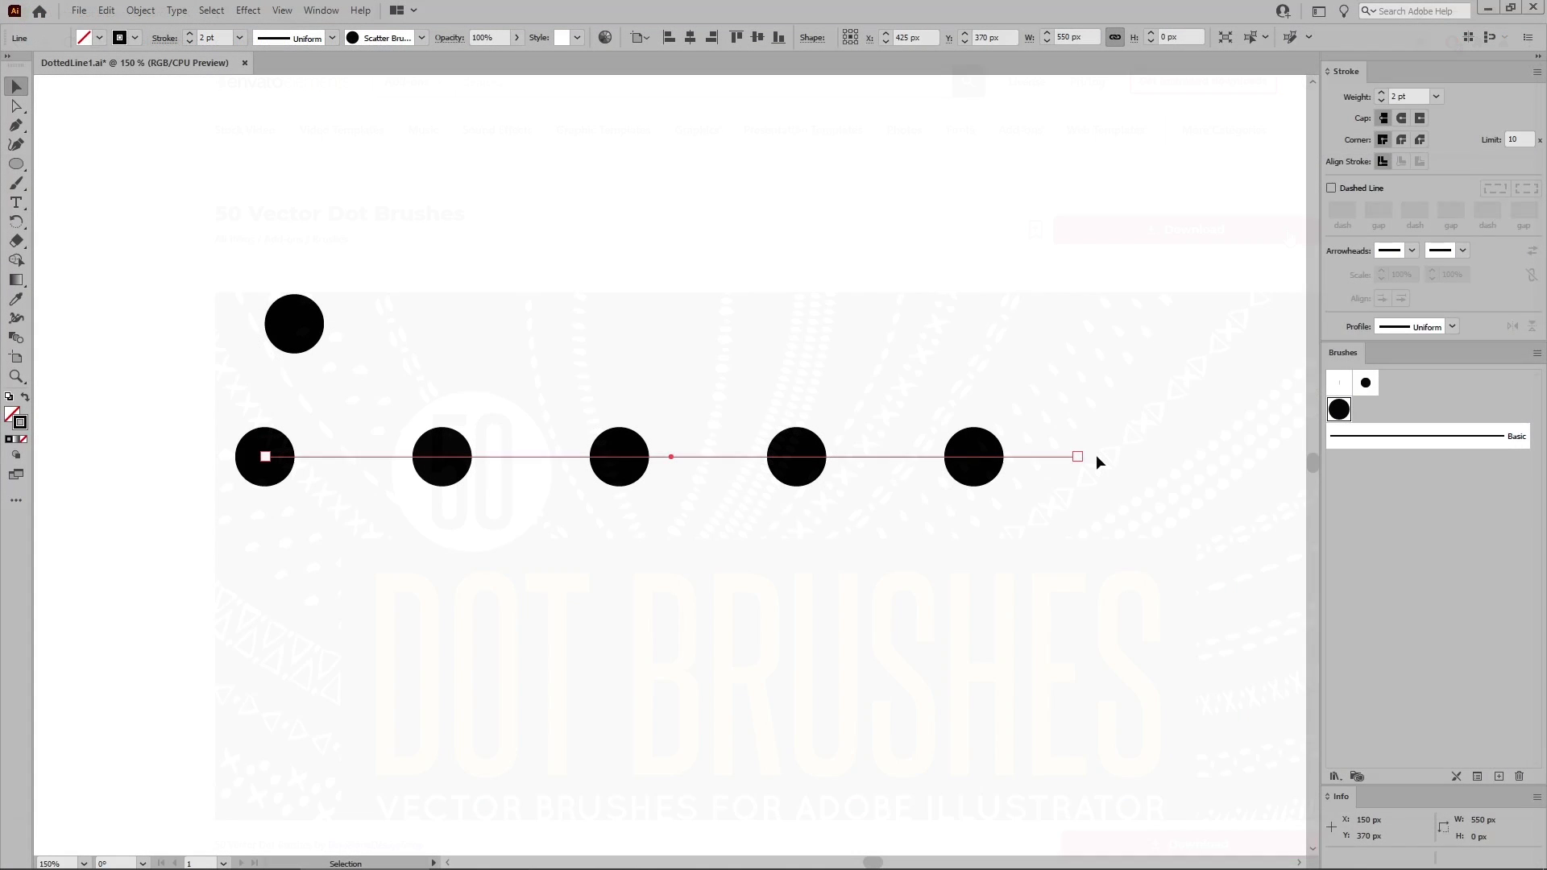
- Load the Envato Elements Brushes file as a brush library
click(1536, 355)
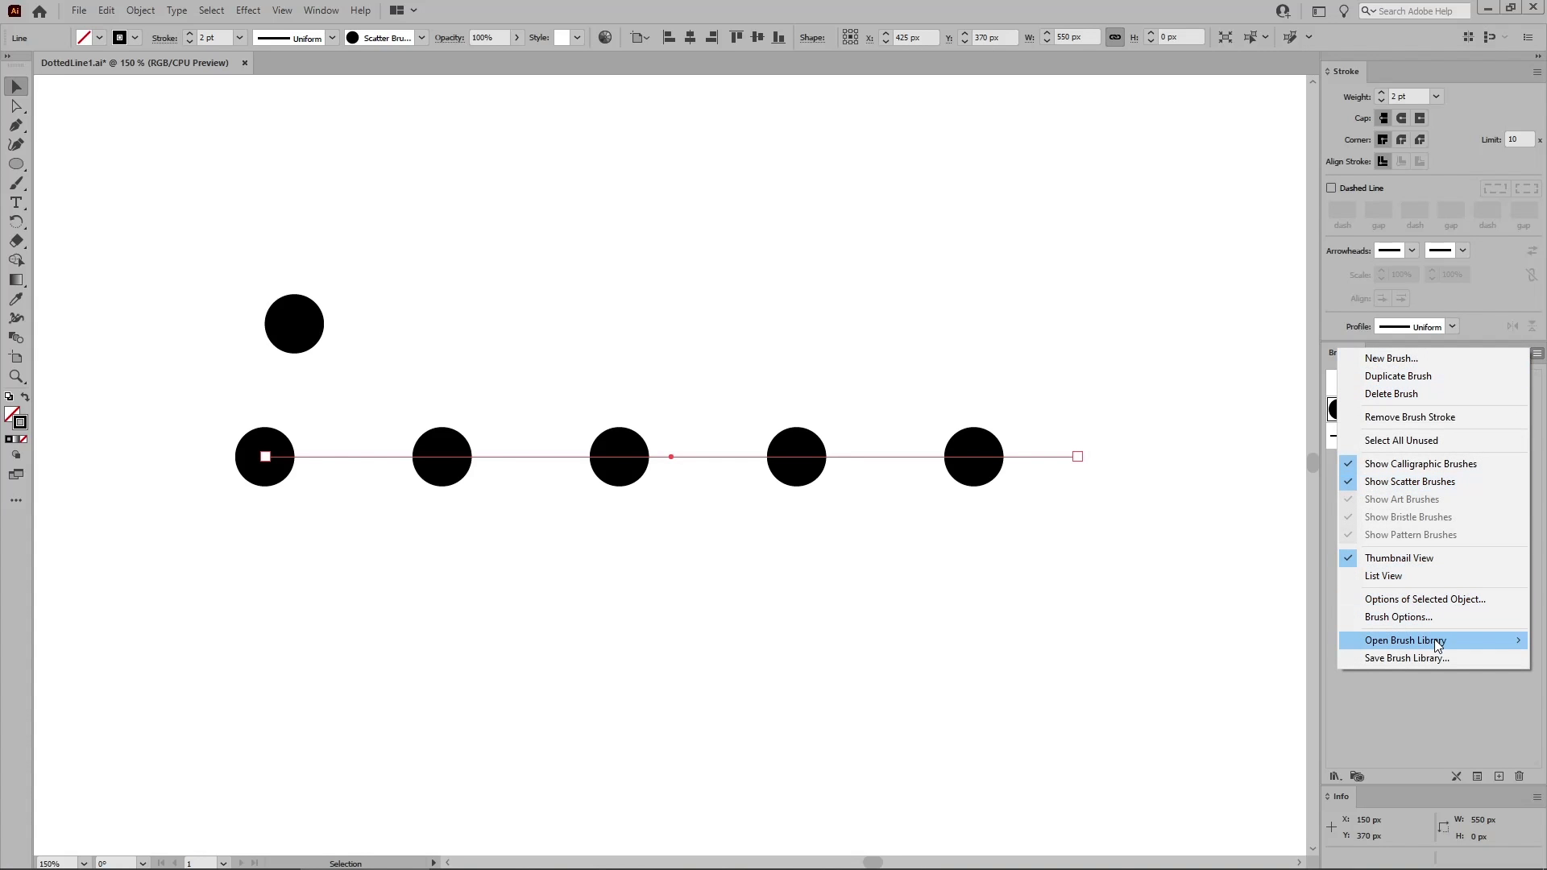
mouse_move(1436, 644)
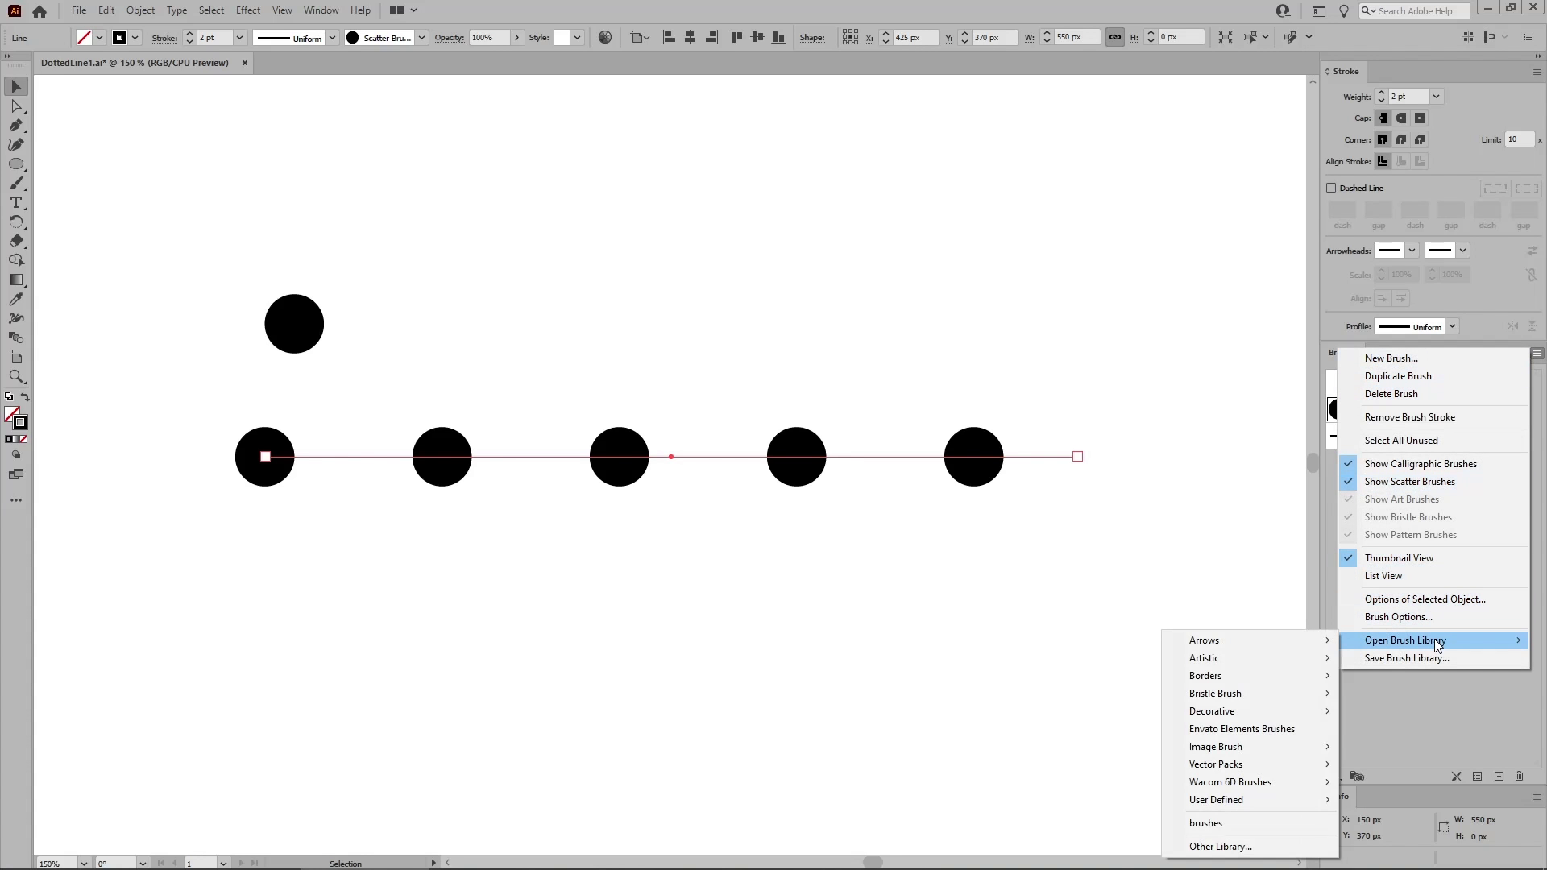
click(1247, 843)
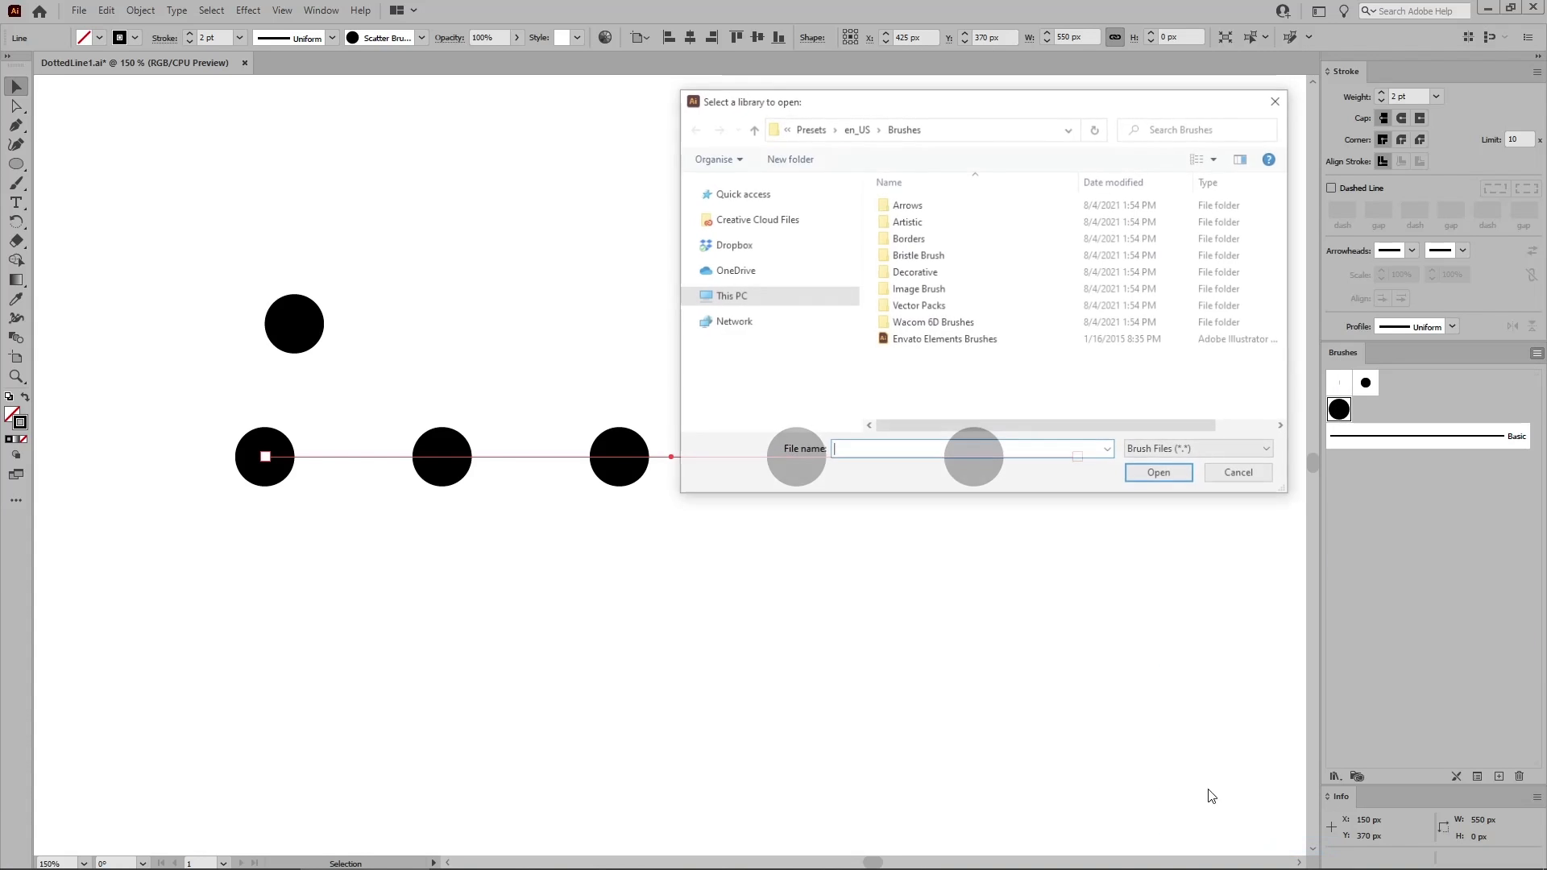
double_click(917, 342)
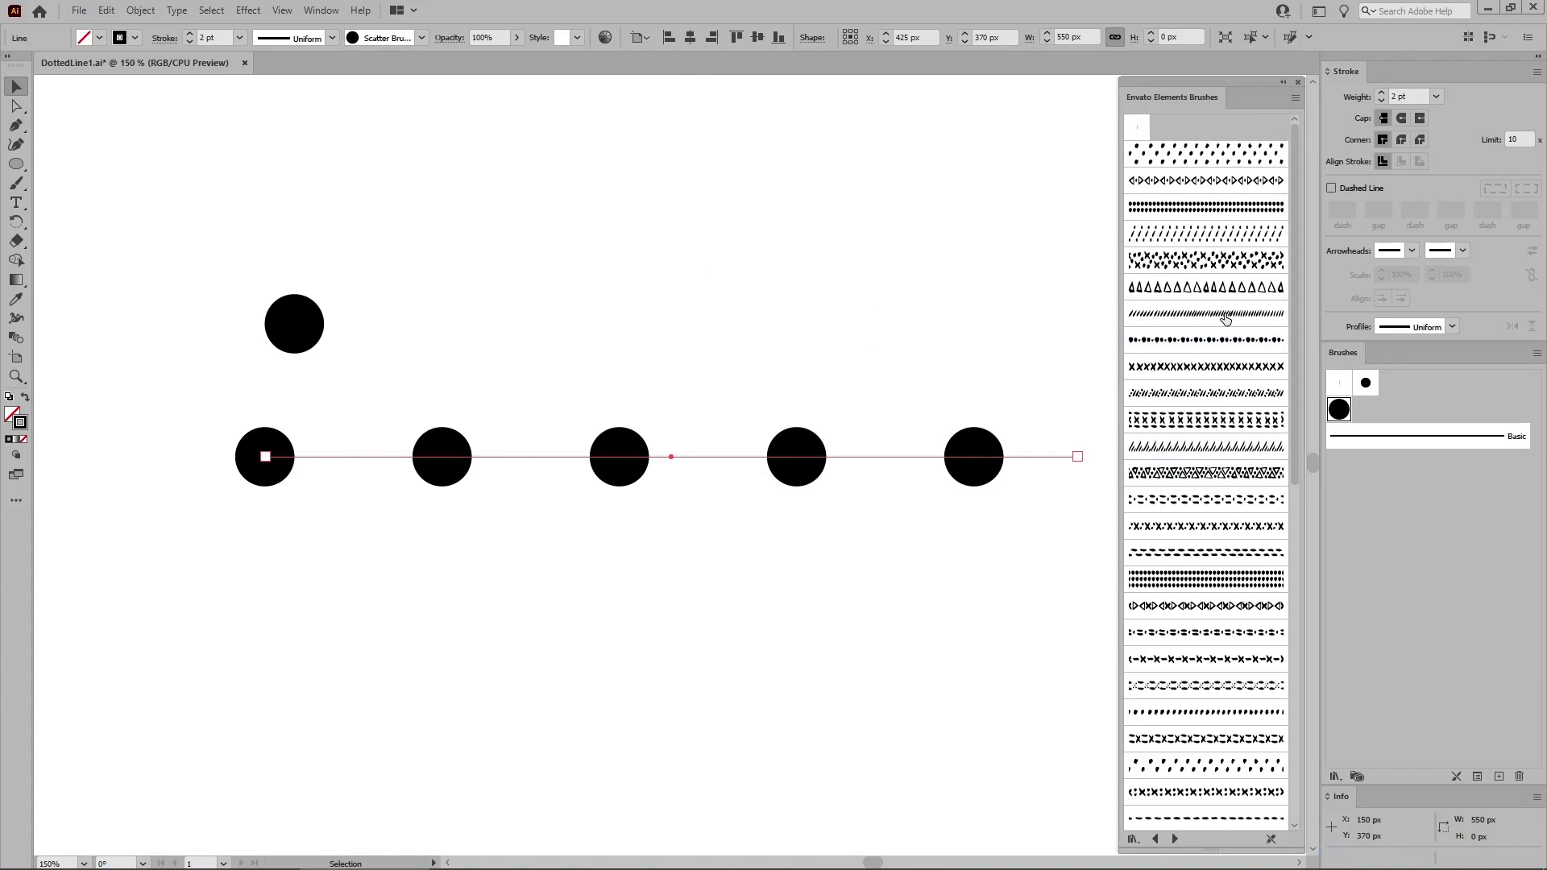
- Apply the single-row slanted dot brush from the Envato Elements library to the line and set its stroke weight to 2 pt
scroll(1217, 353, down, 1)
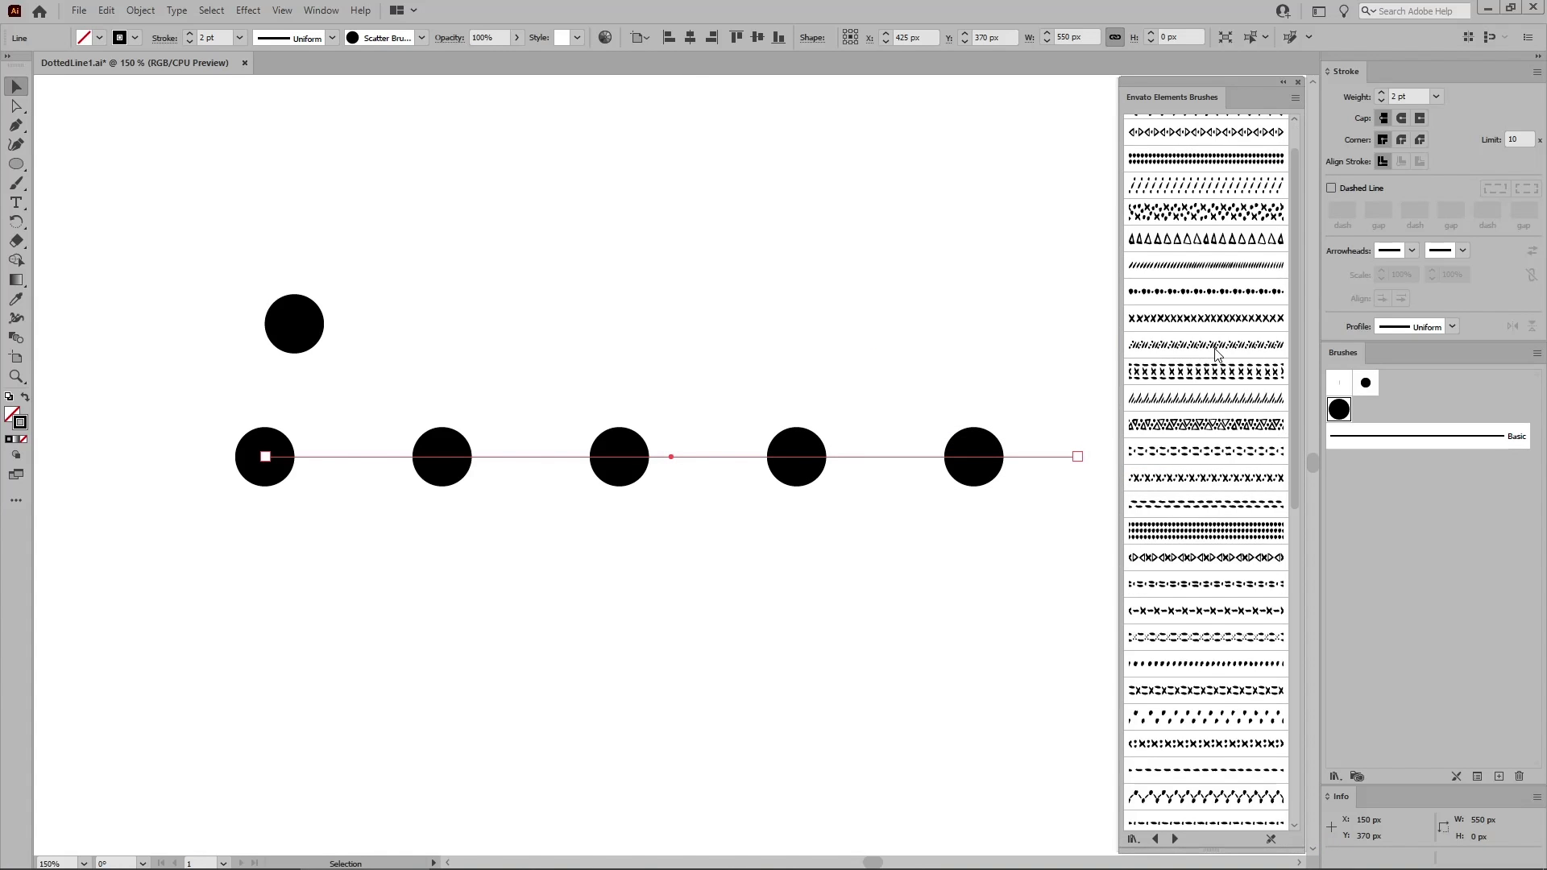
scroll(1217, 353, down, 5)
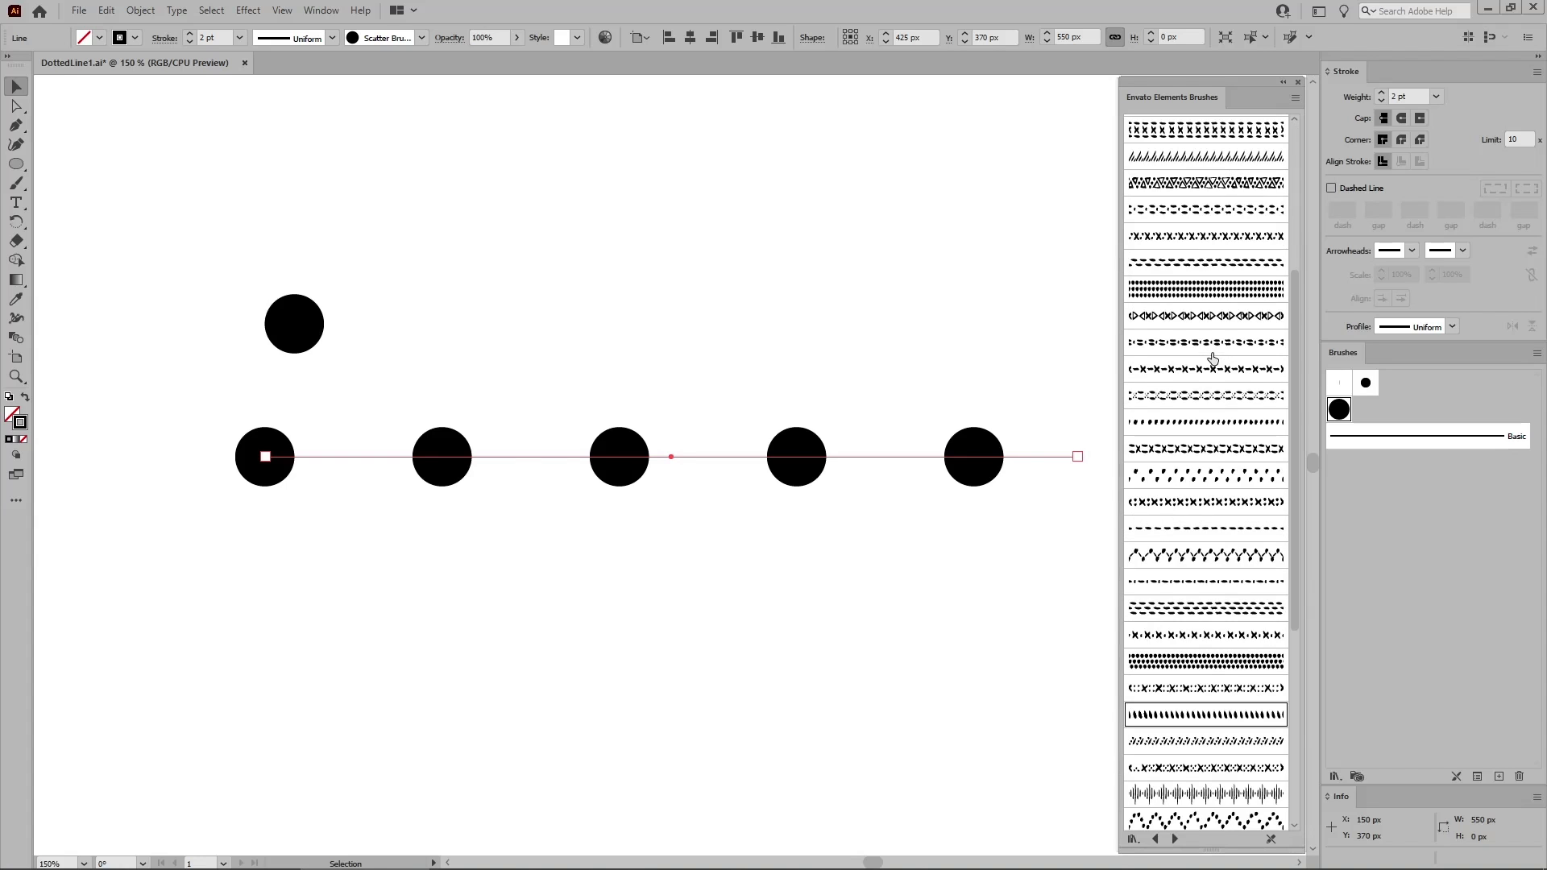
scroll(1214, 361, down, 2)
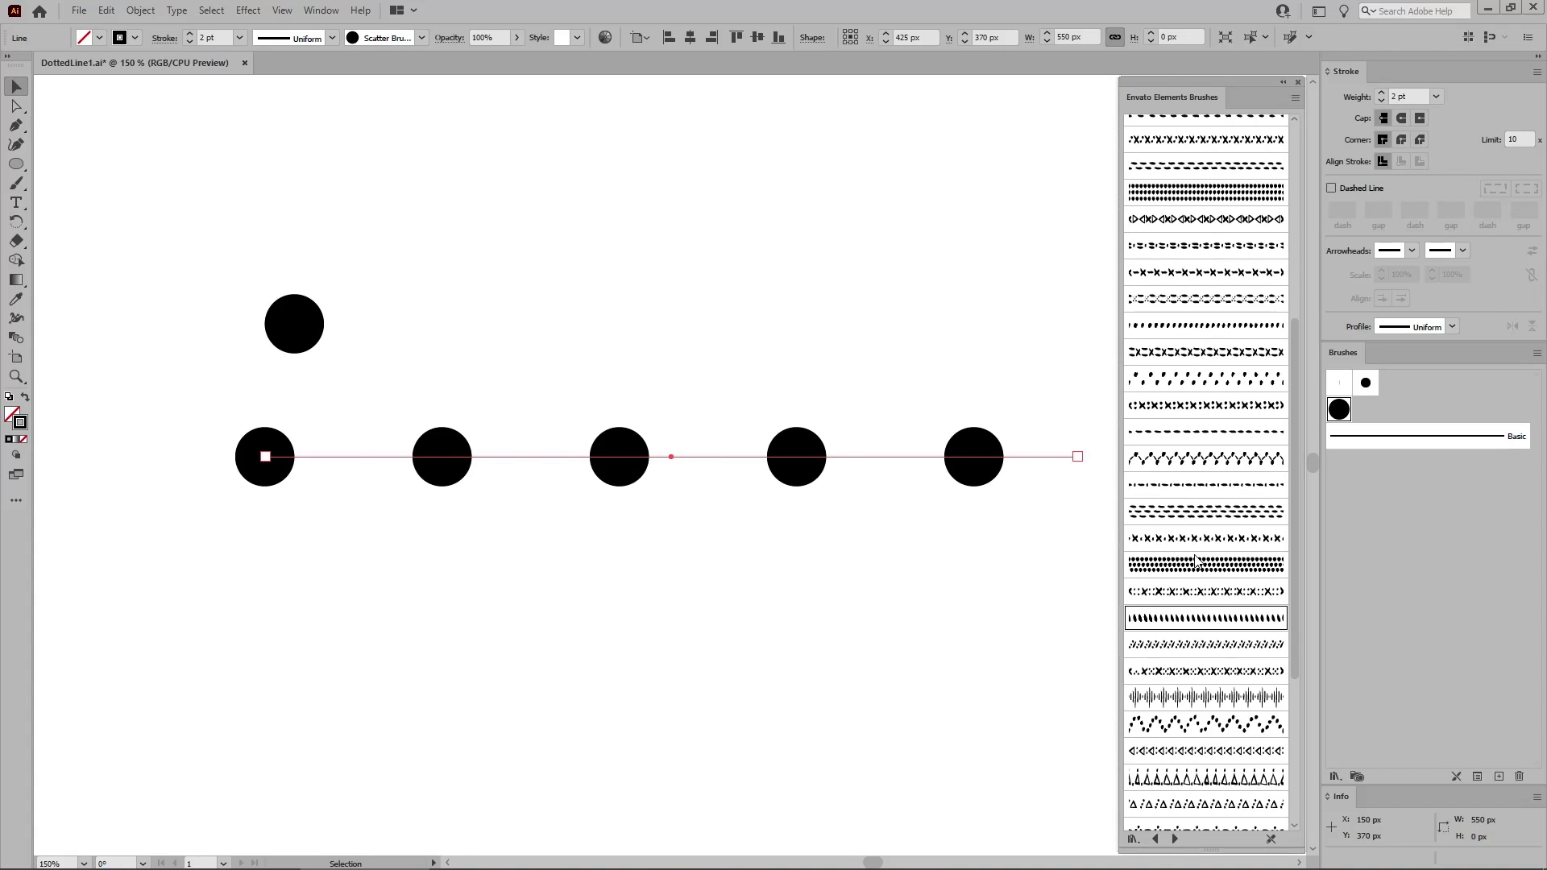
click(1199, 621)
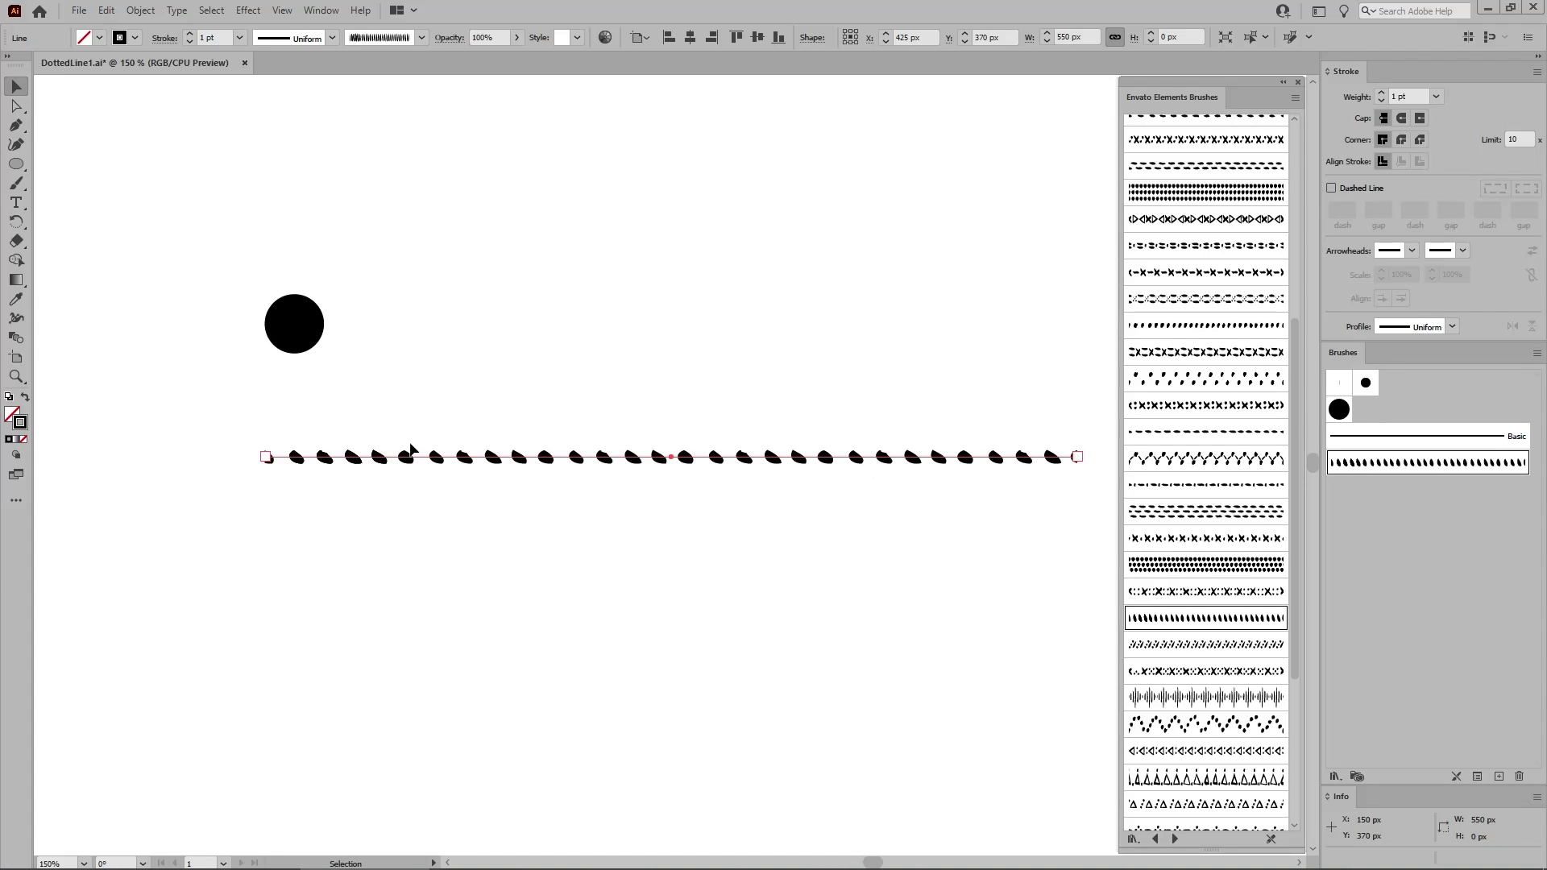
click(233, 40)
click(255, 124)
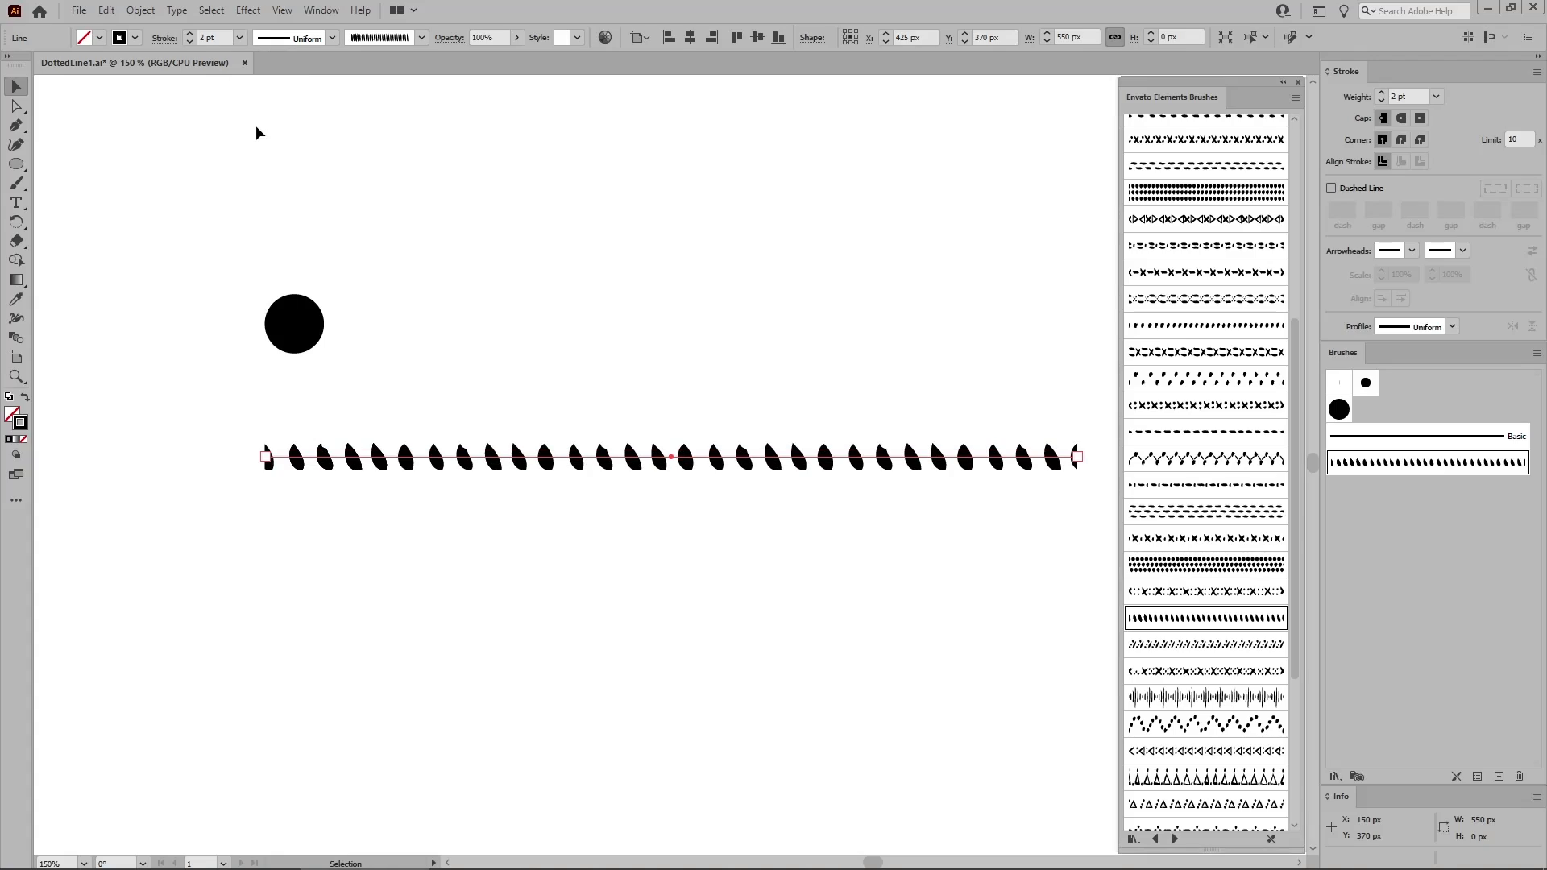